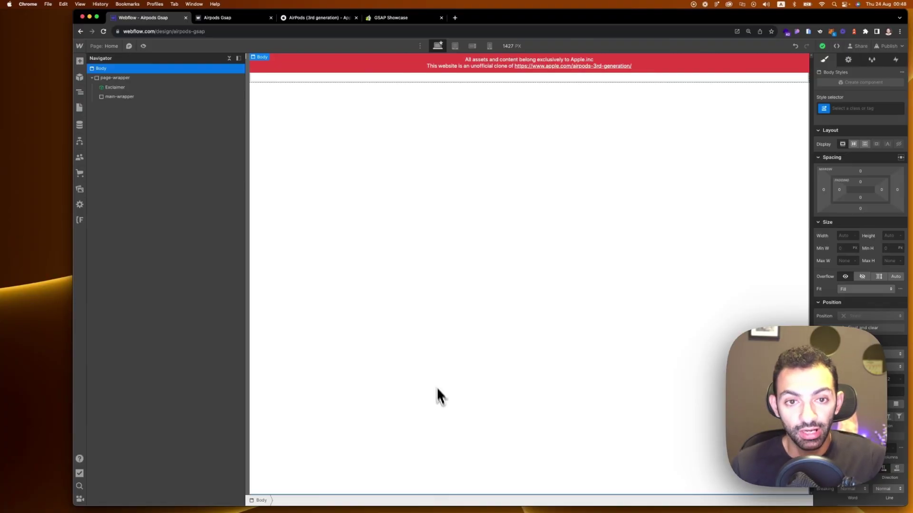
Step: Examine the scroll animation of the AirPods header on the published Airpods Gsap site
left_click(233, 17)
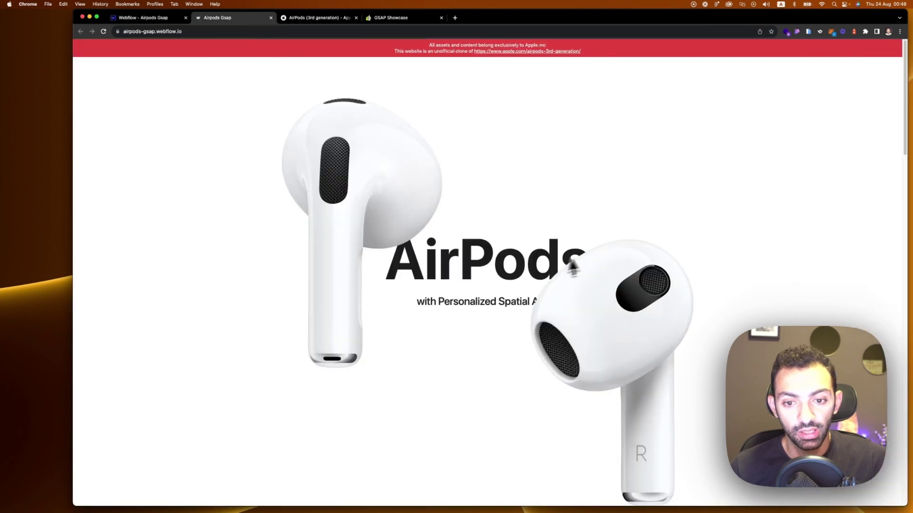
scroll(572, 361, "down", 10)
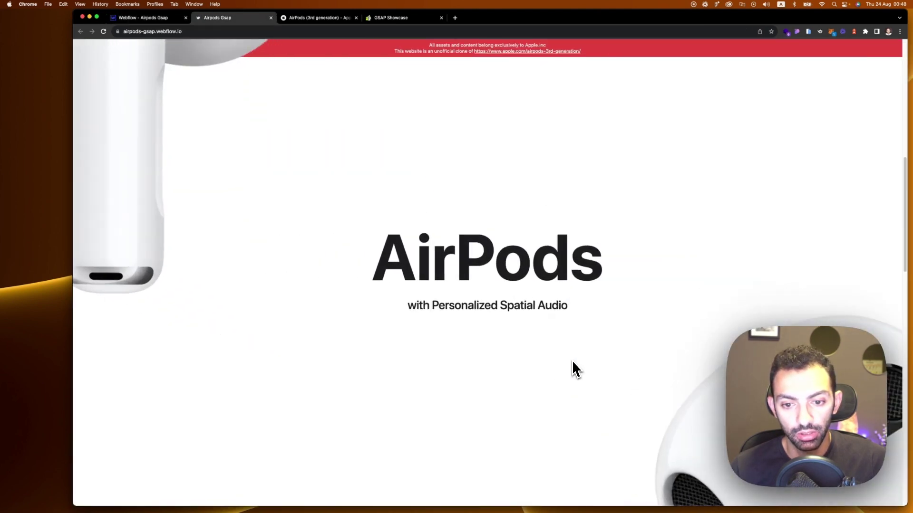
scroll(572, 361, "up", 8)
scroll(409, 201, "down", 10)
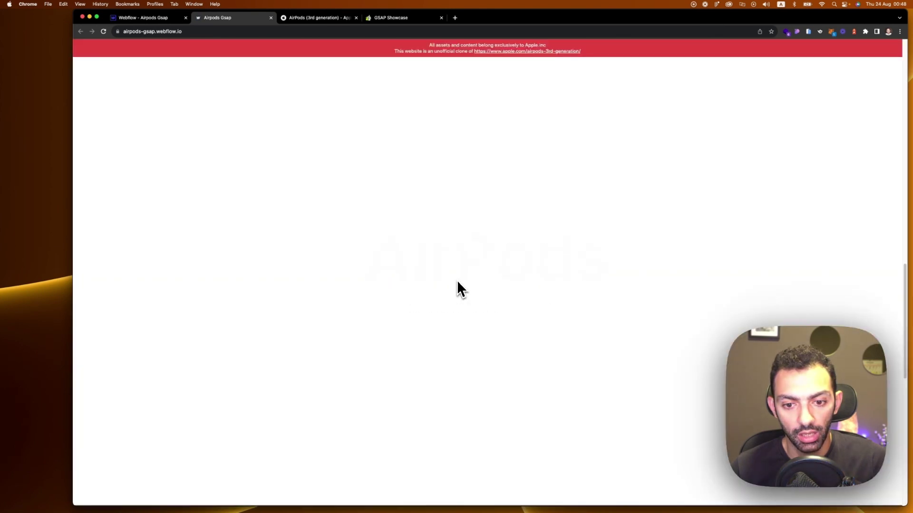
scroll(459, 285, "up", 5)
Step: In the Webflow project, add a section inside main-wrapper and give it the class section-header
left_click(164, 18)
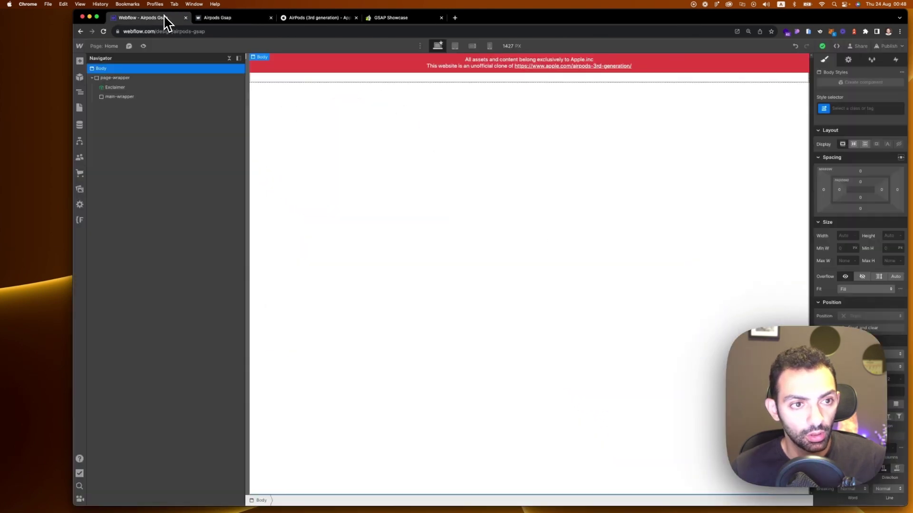
left_click(120, 97)
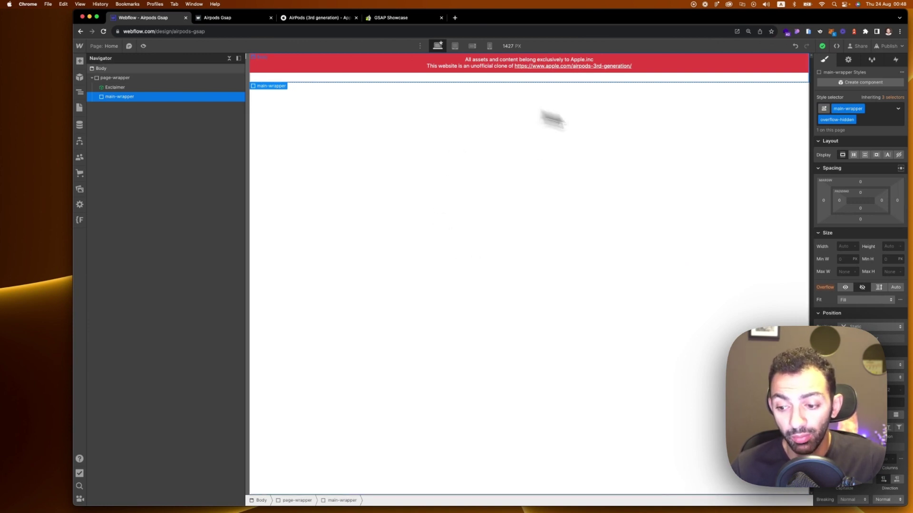
left_click(535, 261)
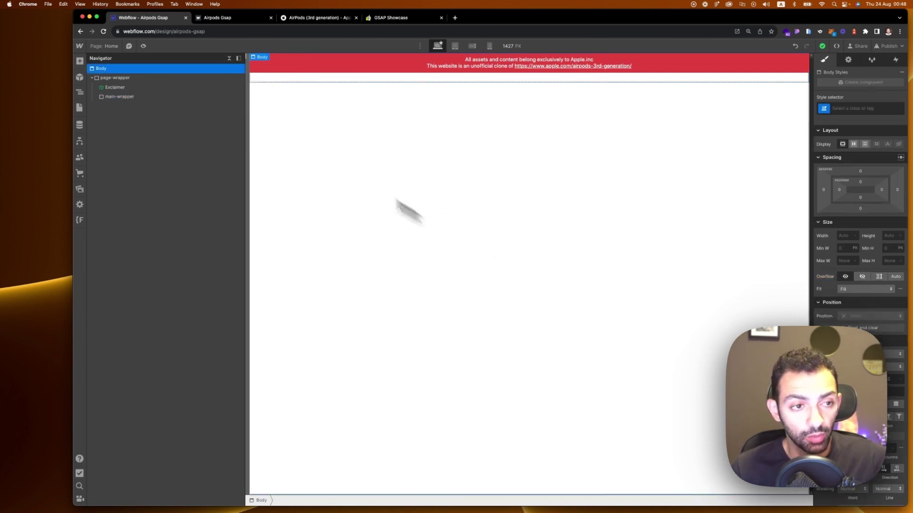
left_click(122, 97)
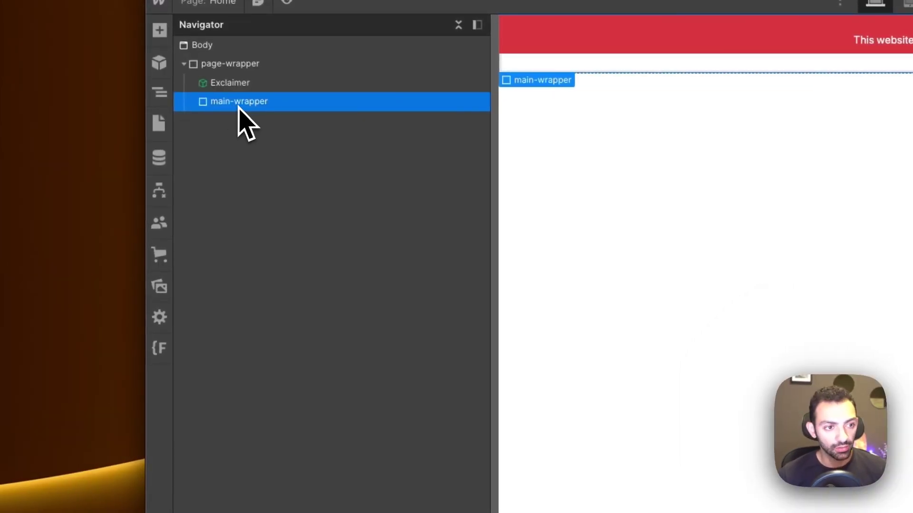
key("a")
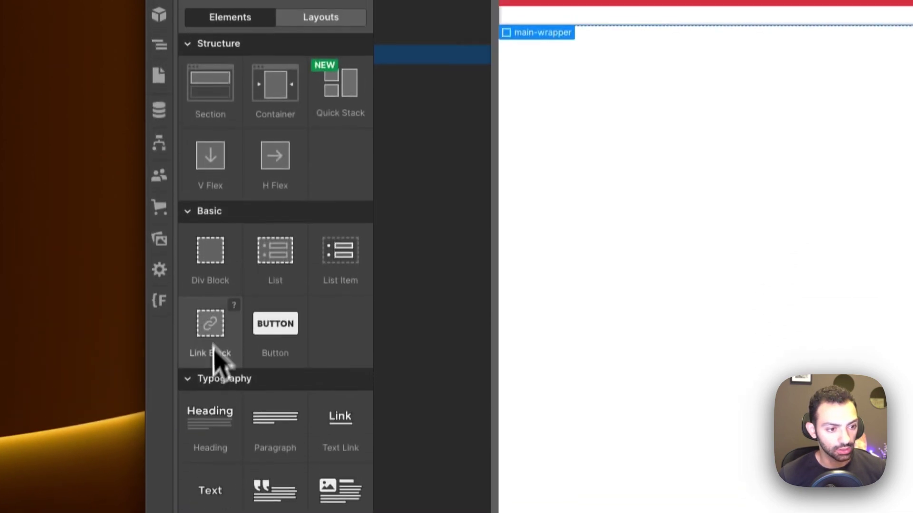
left_click(214, 83)
left_click(838, 200)
type("section-header")
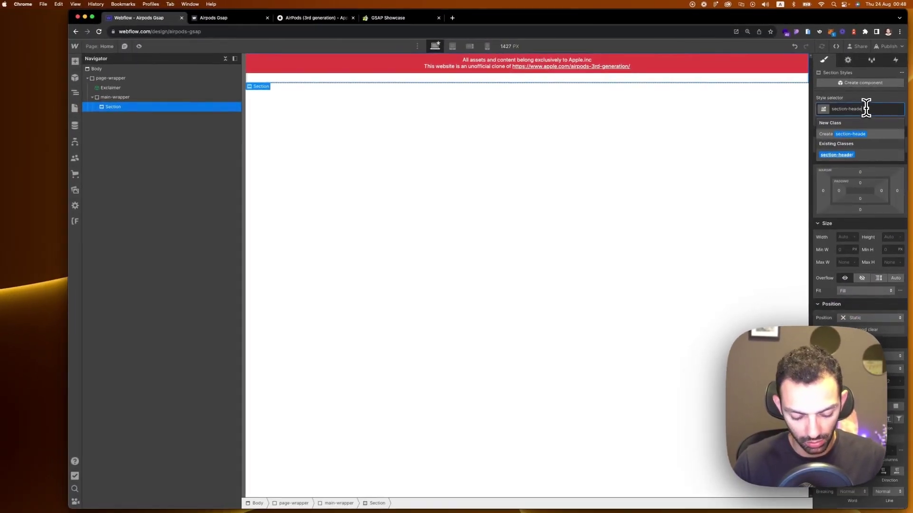
key("Return")
Step: Add a div block inside section-header
left_click(79, 61)
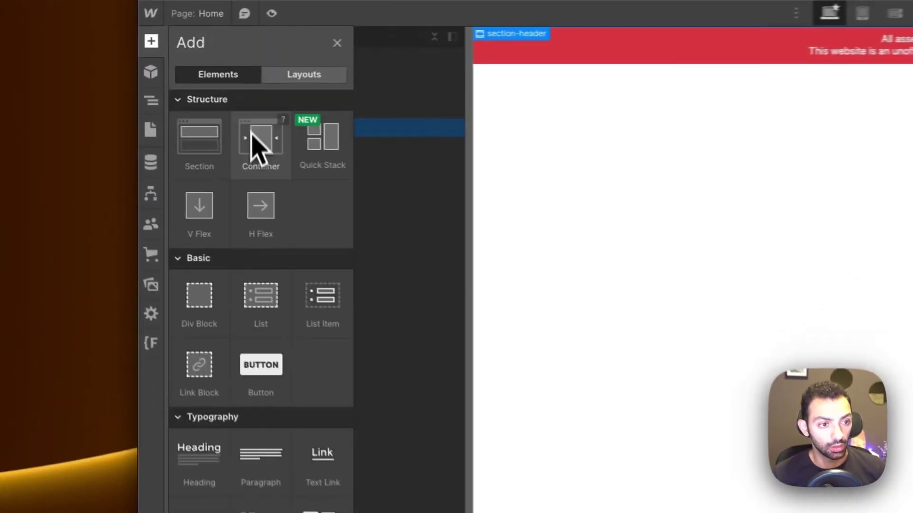
left_click_drag(222, 316, 269, 190)
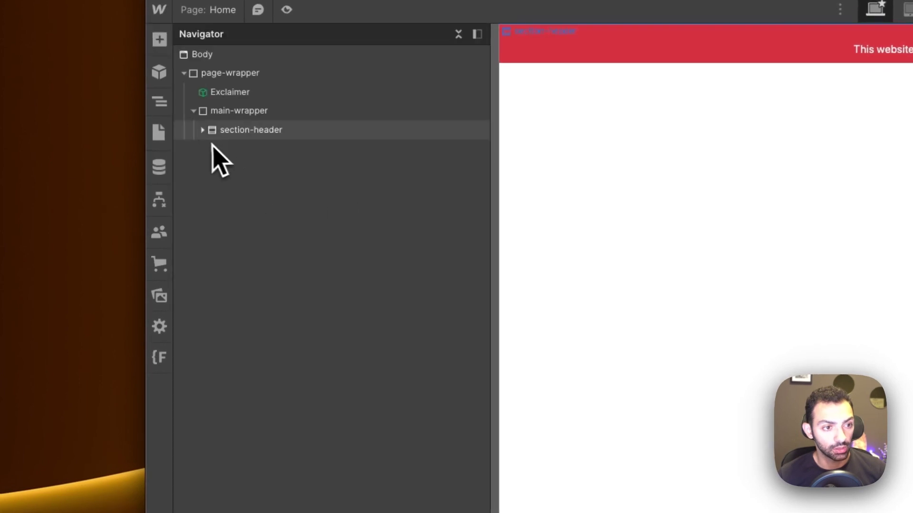
left_click(249, 135)
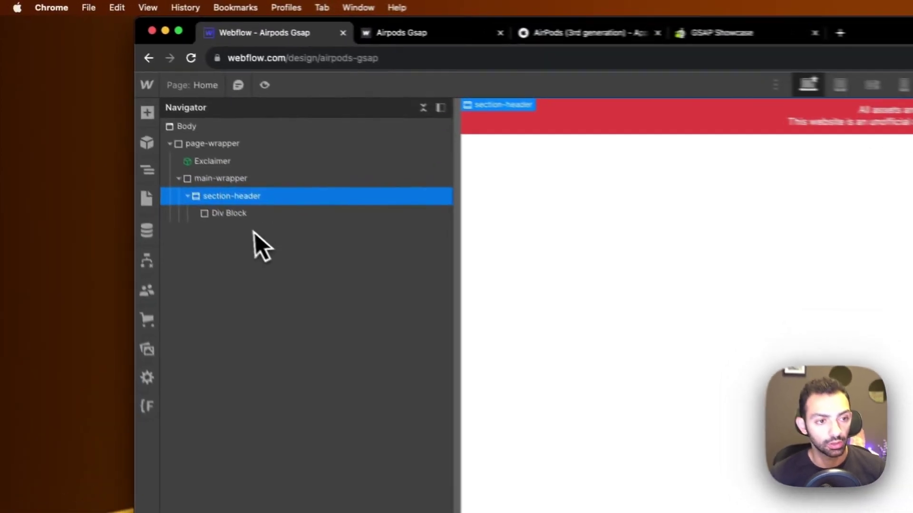
Step: Give the new div block inside section-header the existing class header_component
left_click(125, 116)
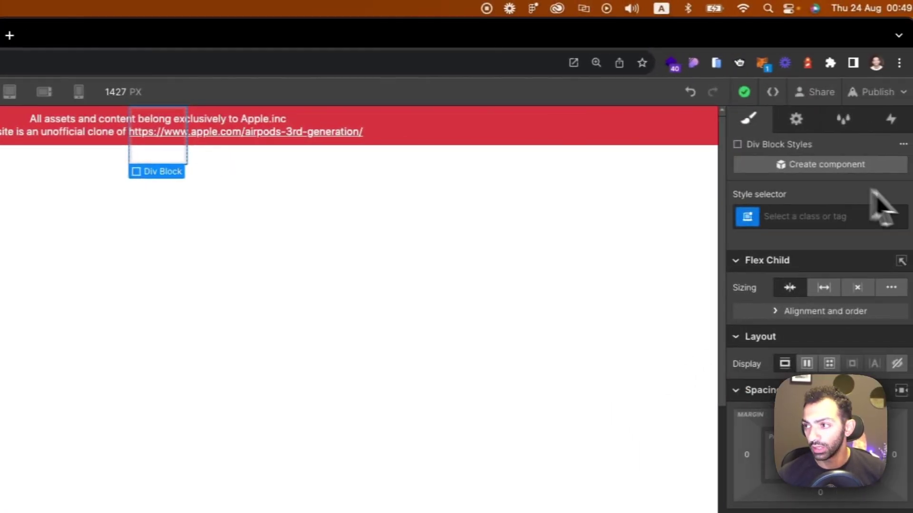
left_click(855, 216)
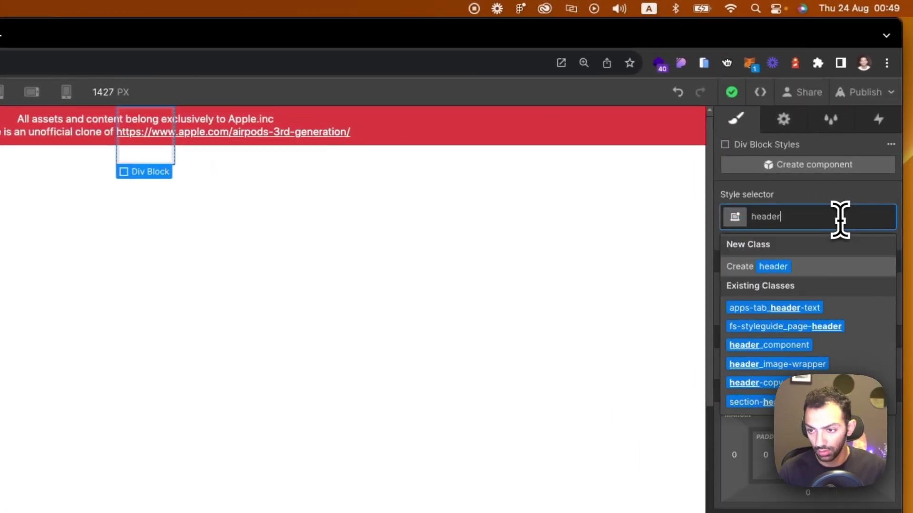
type("header")
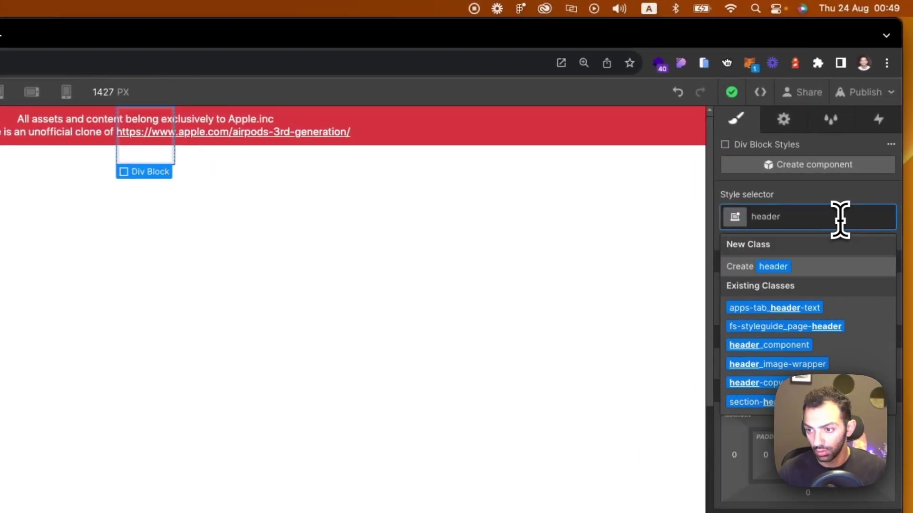
type("-comp")
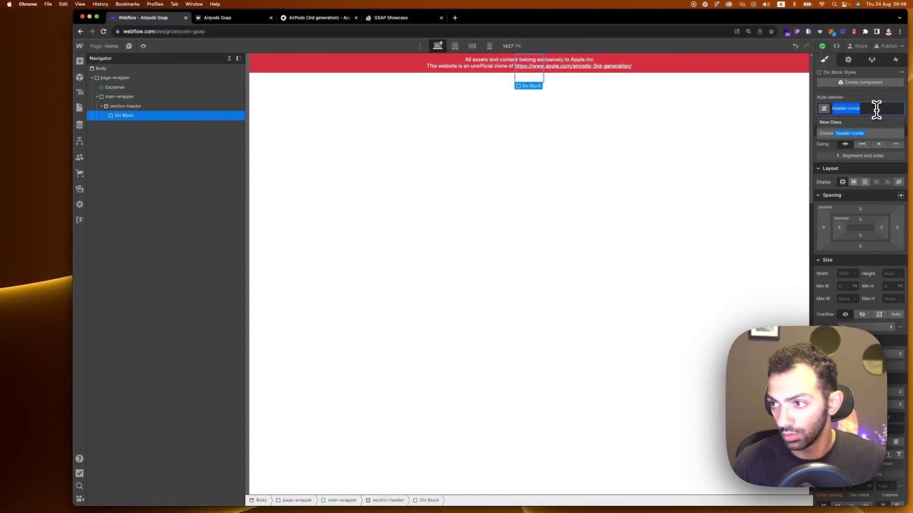
type("head")
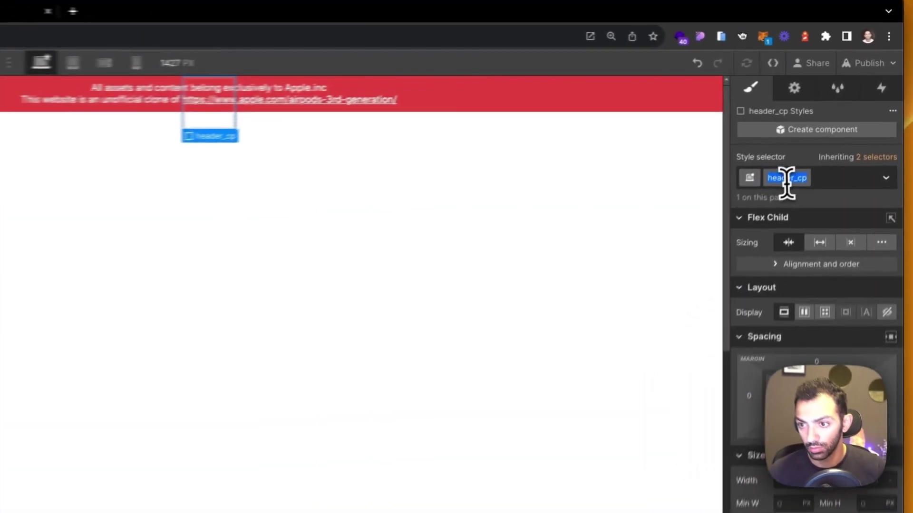
left_click(865, 110)
key("BackSpace")
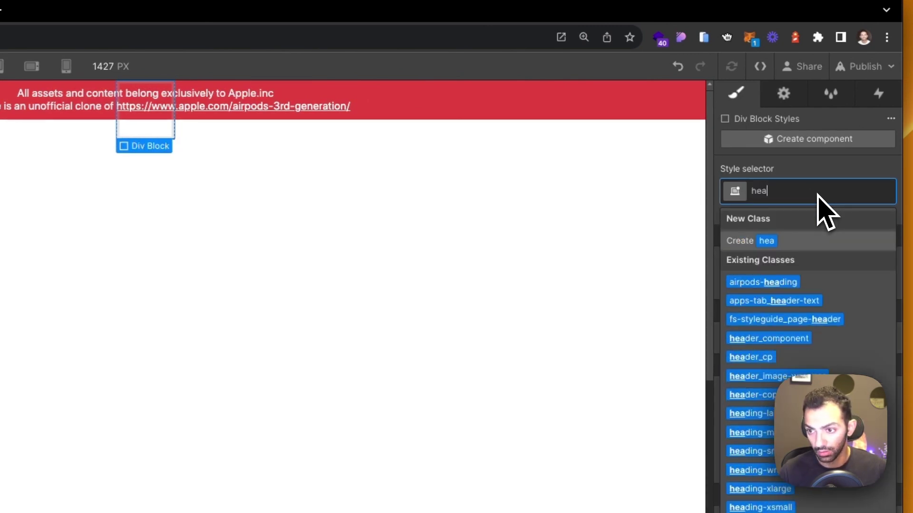
left_click(764, 315)
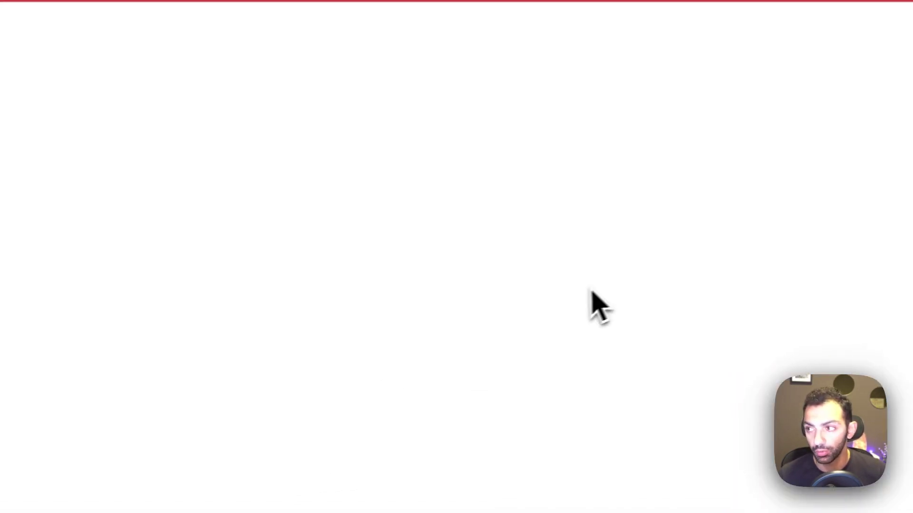
Step: Add a div block inside header_component and give it the existing class banner-titles
key("a")
left_click(180, 268)
left_click(903, 188)
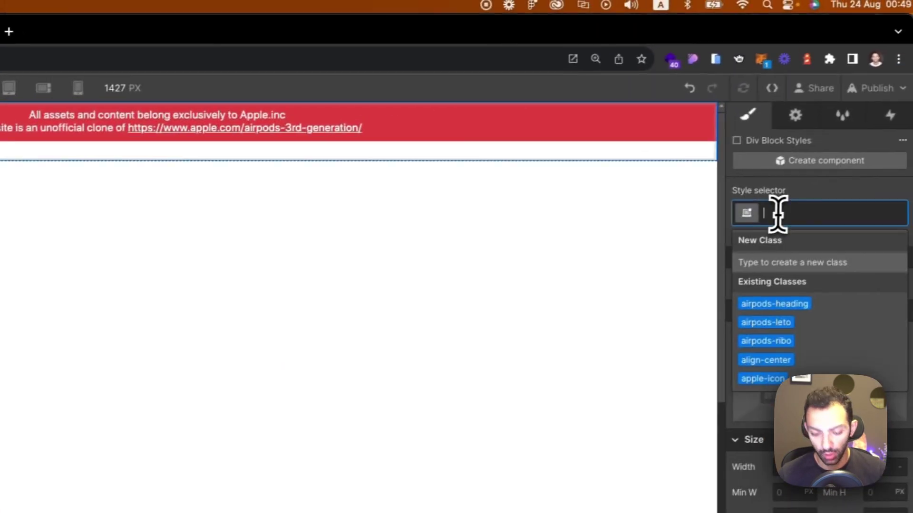
type("banner-tit")
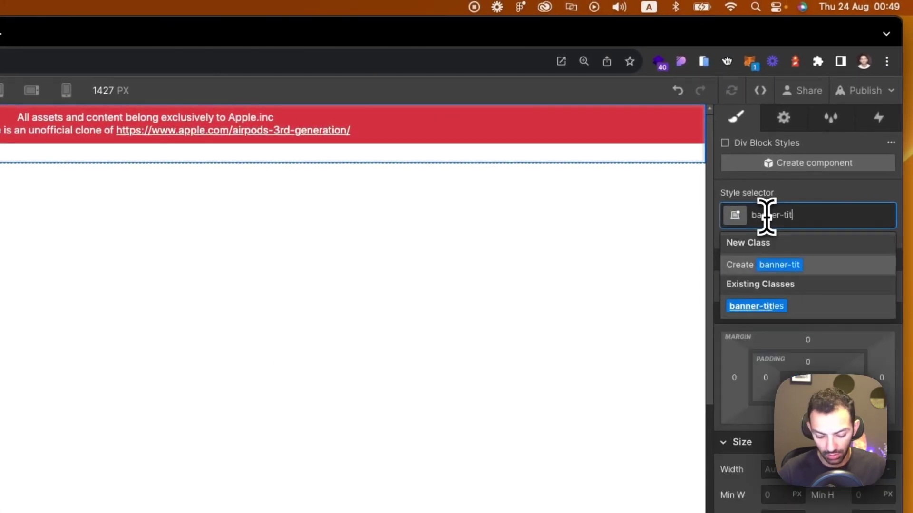
type("les")
key("Return")
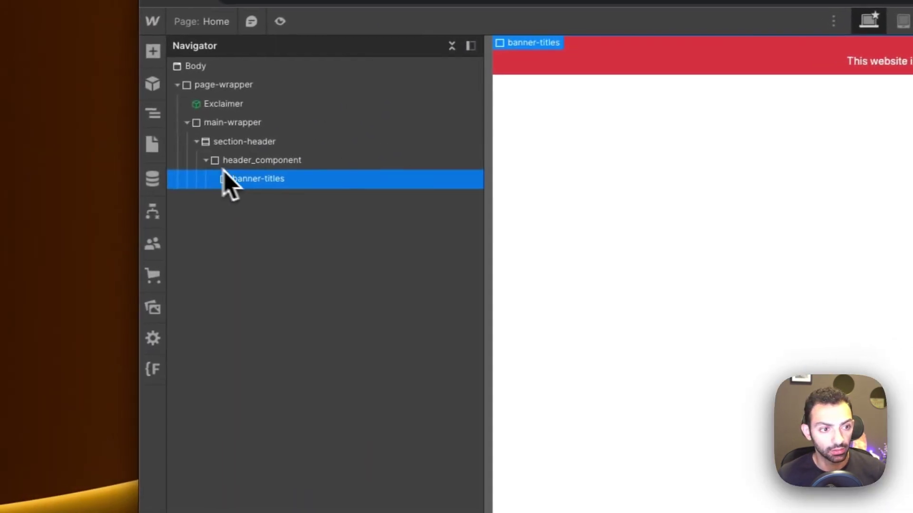
Step: Add a div block inside banner-titles and give it the class heading-wrap
key("a")
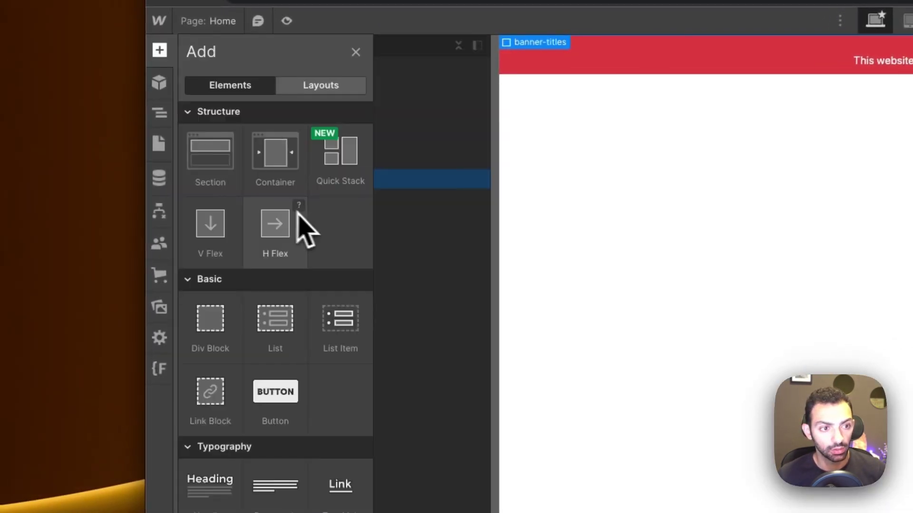
left_click(211, 338)
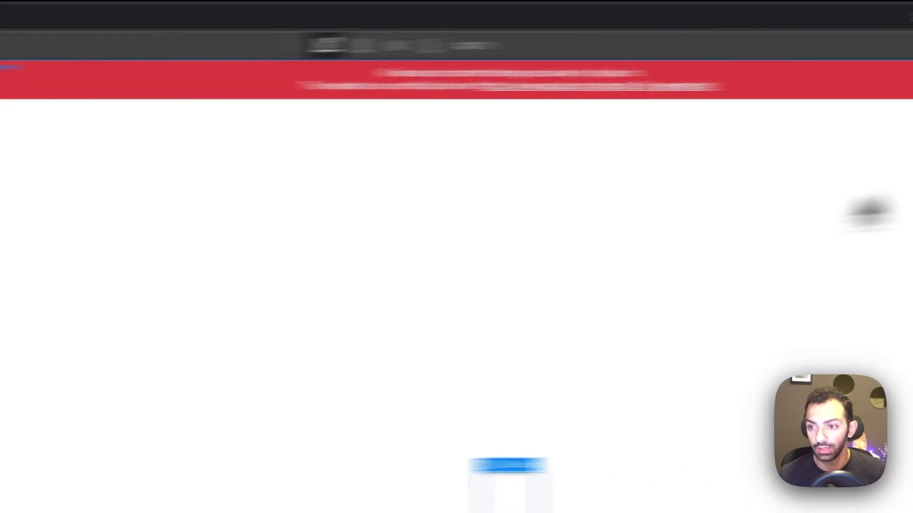
left_click(828, 178)
type("heading-wrap")
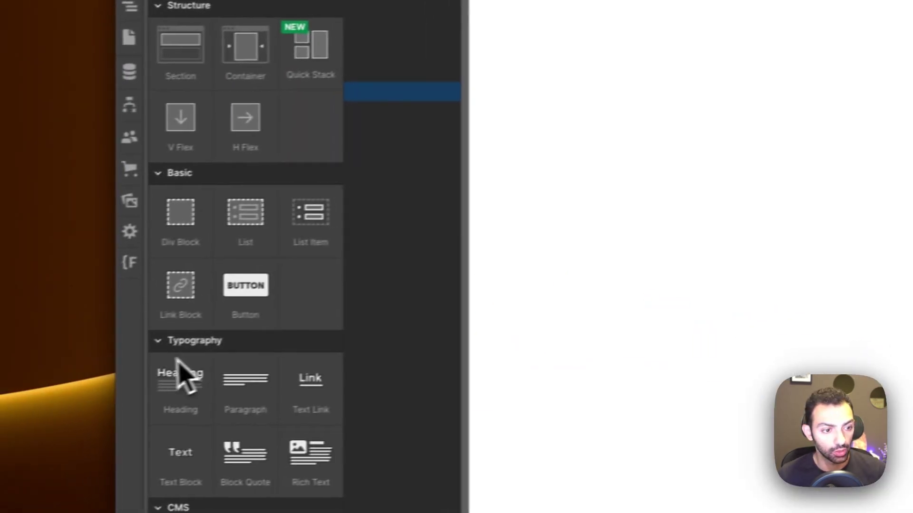
Step: Add an H1 heading inside heading-wrap with the text AirPods
left_click_drag(183, 375, 623, 255)
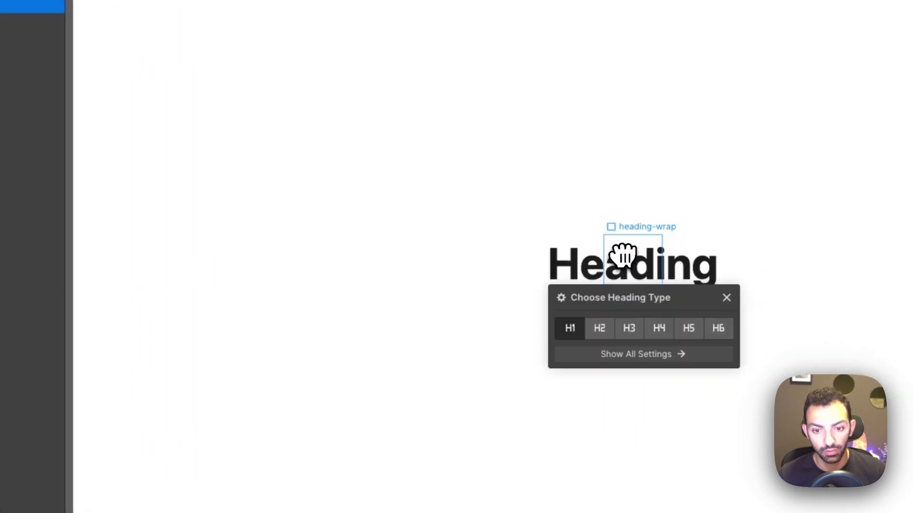
double_click(647, 264)
type("AirPods")
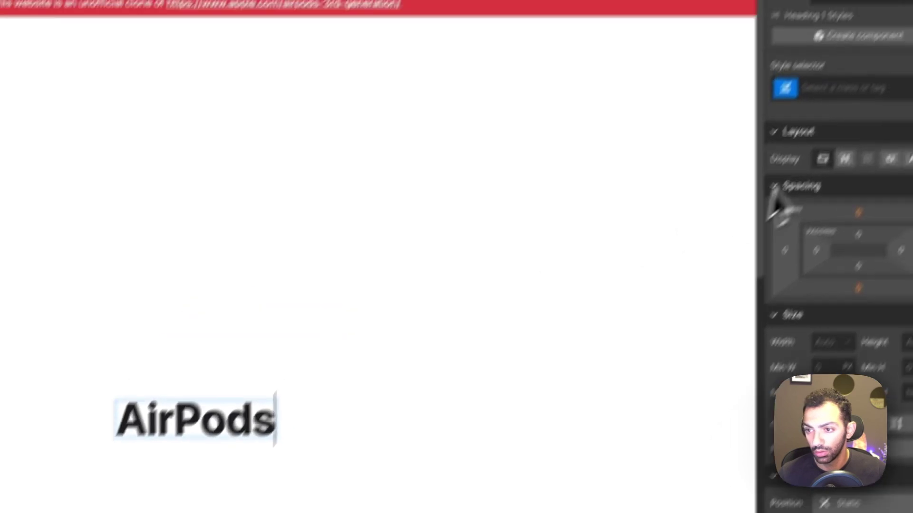
Step: Apply the existing class airpods-heading to the AirPods heading and review its typography settings
left_click(767, 149)
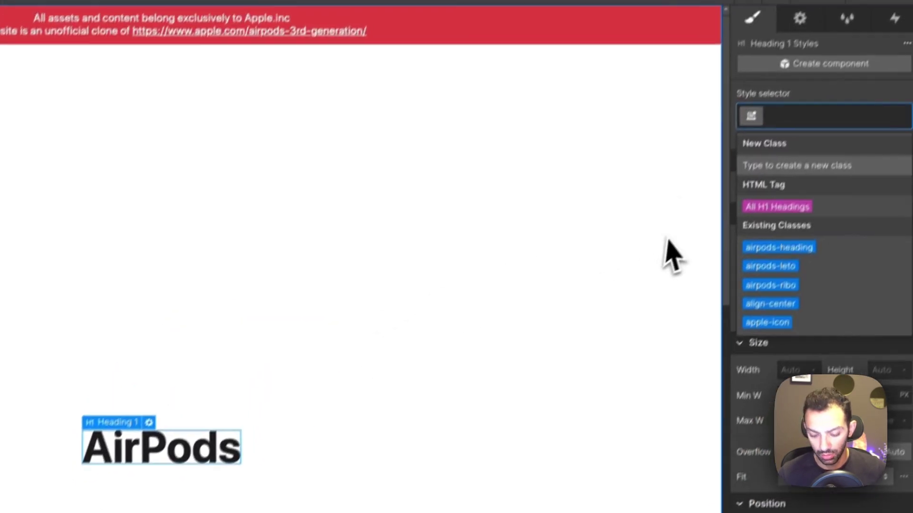
type("airpods-hae")
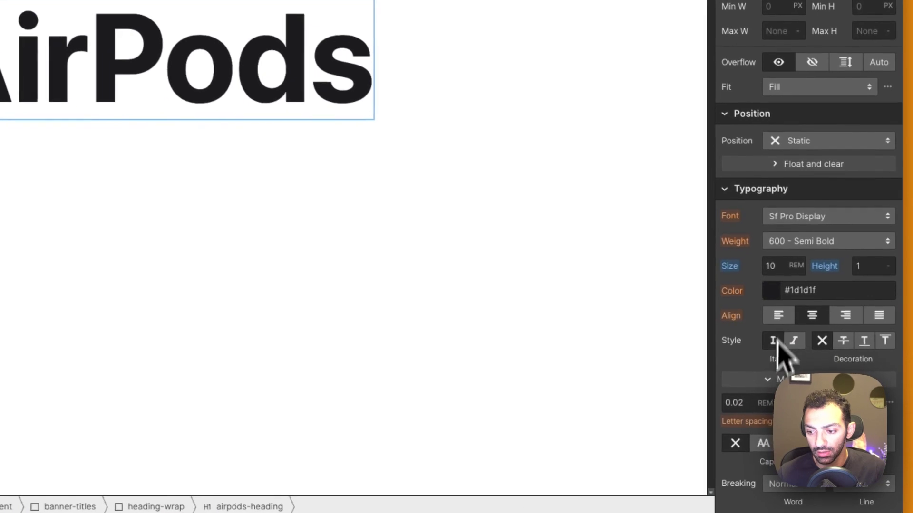
scroll(843, 224, "down", 5)
scroll(876, 112, "up", 2)
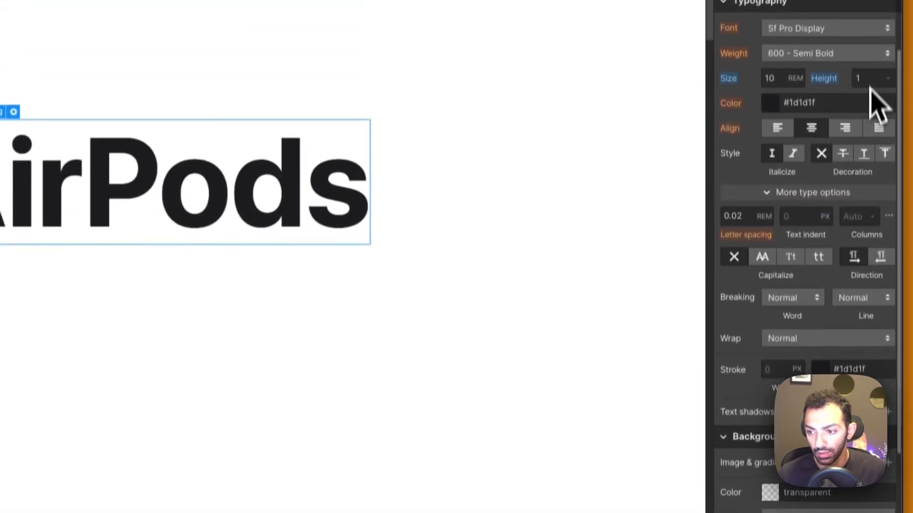
scroll(856, 190, "down", 6)
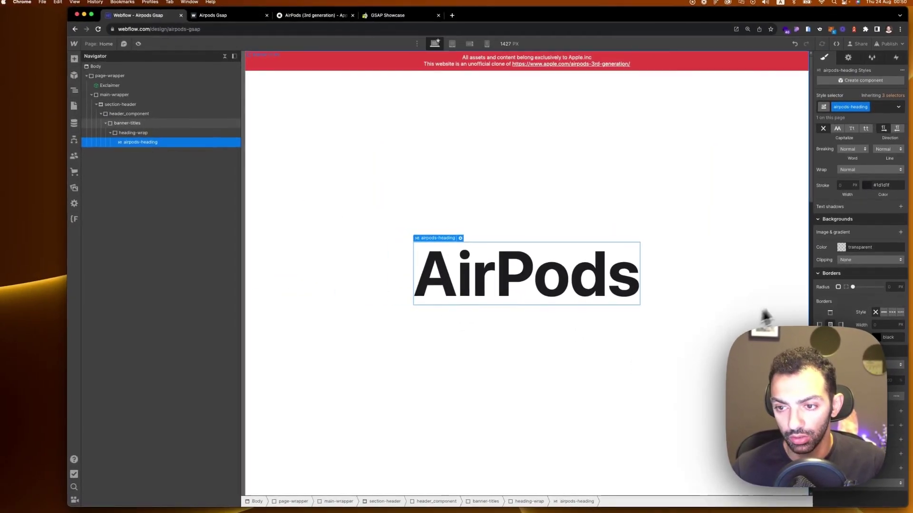
scroll(882, 263, "up", 8)
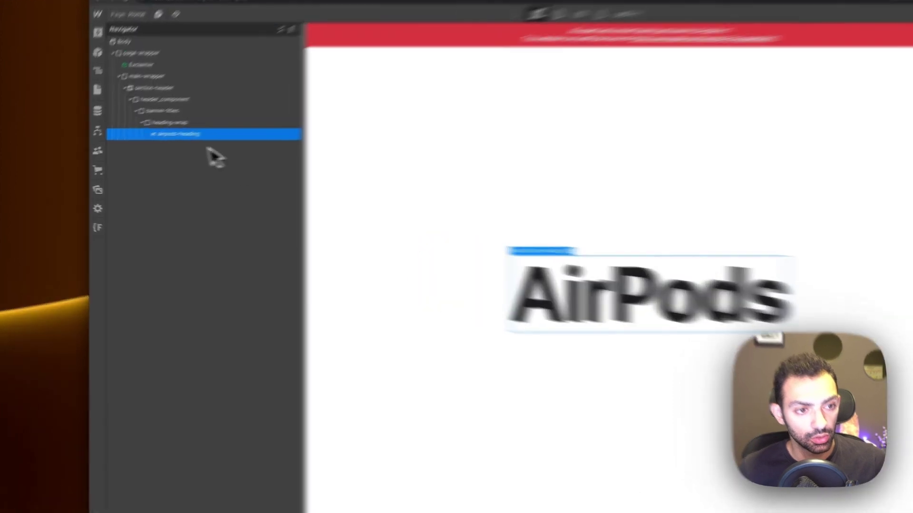
Step: Add a text block inside heading-wrap
left_click(136, 134)
left_click(115, 134)
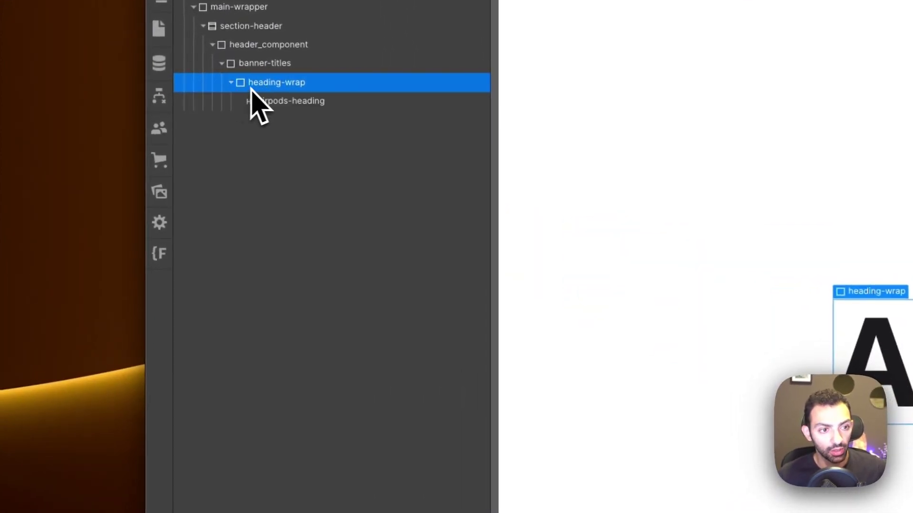
key("a")
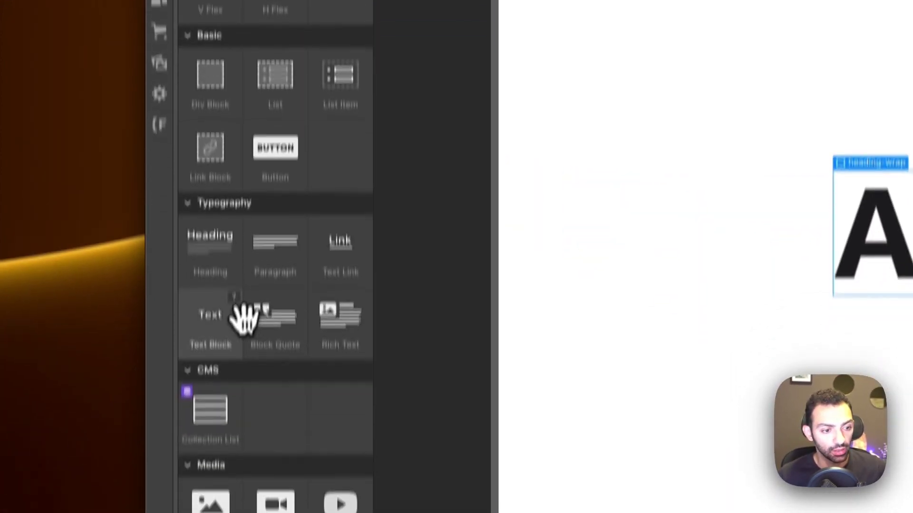
left_click(231, 446)
Step: Apply the existing class text-size-regular to the new text block
left_click(853, 167)
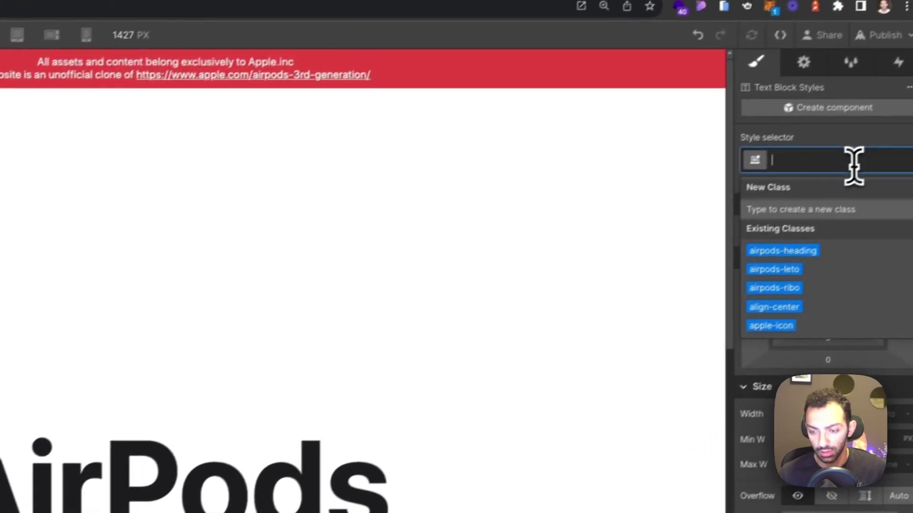
type("text-size")
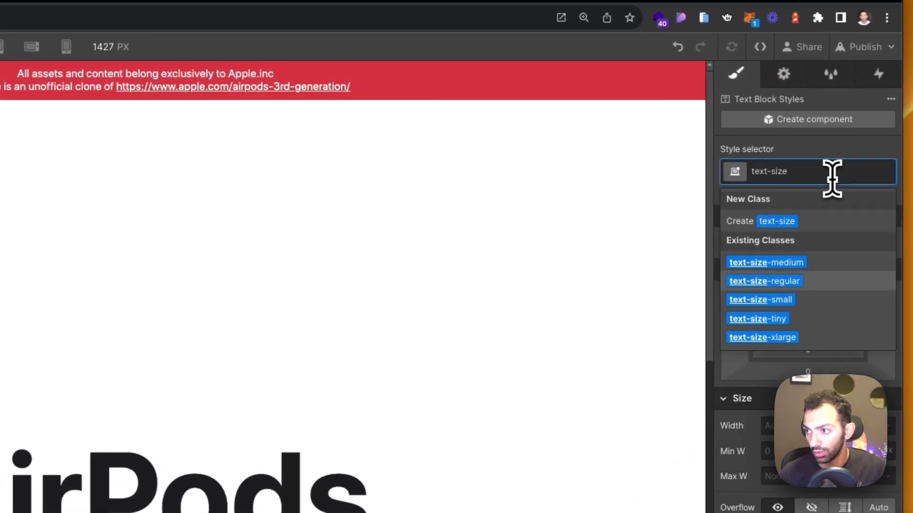
key("super+Tab")
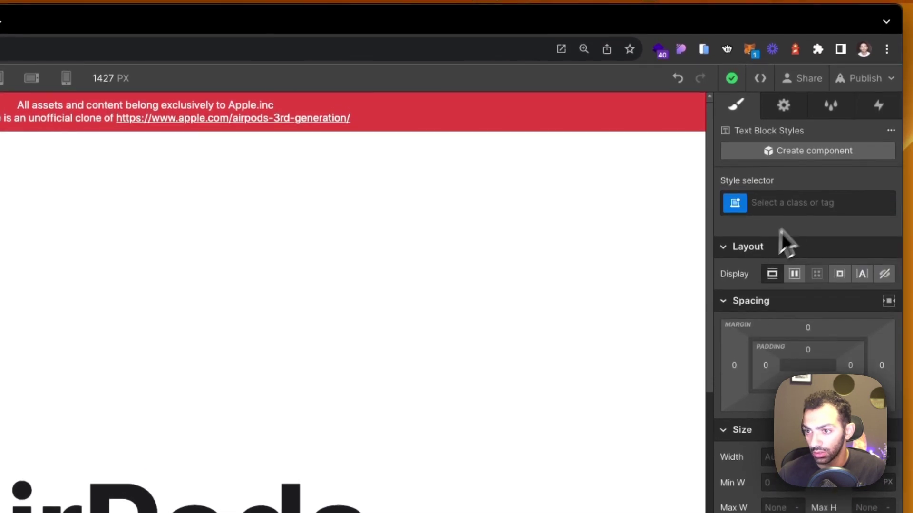
left_click(806, 189)
type("text-size-re")
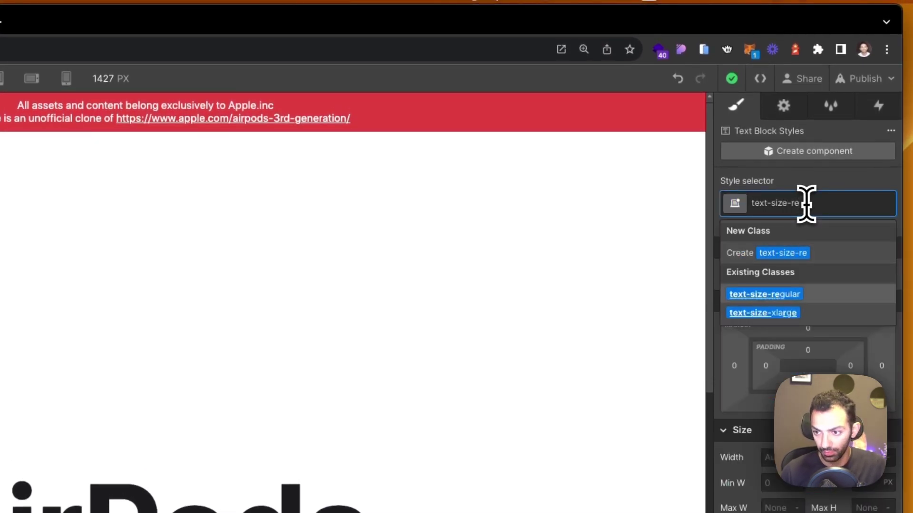
key("Return")
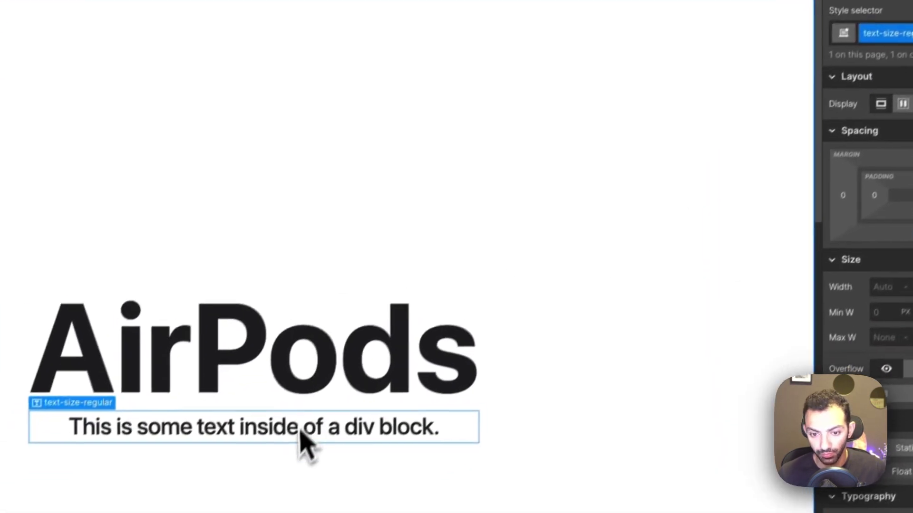
Step: Replace the placeholder text below the AirPods heading with "with Personalized Spatial Audio" and remove its bold formatting
double_click(300, 430)
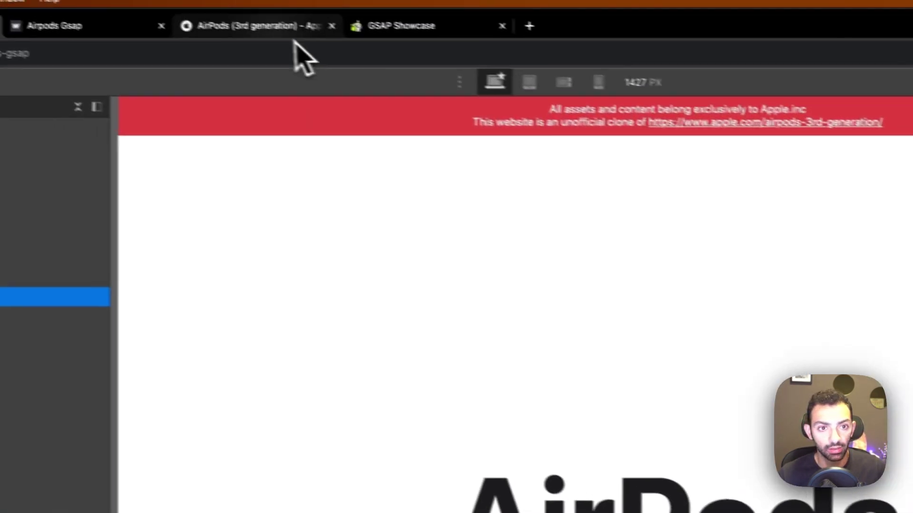
left_click(291, 25)
triple_click(524, 407)
key("super+c")
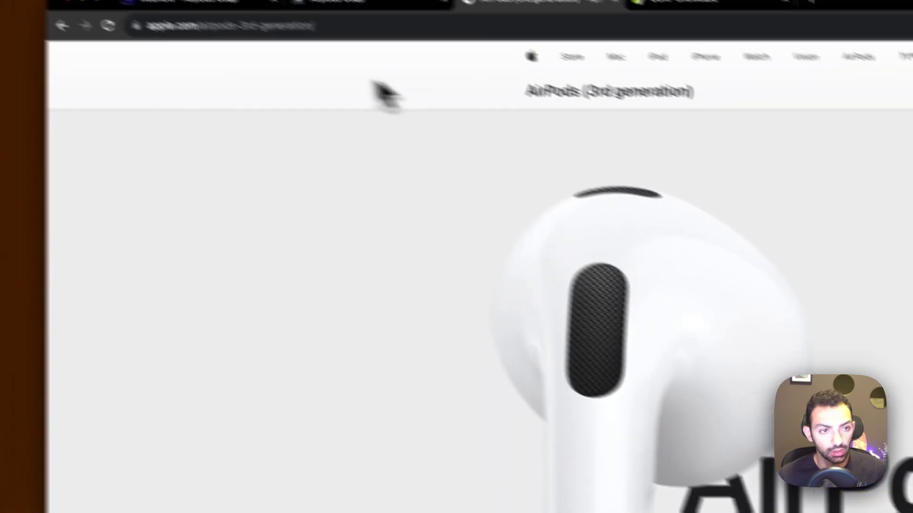
left_click(224, 3)
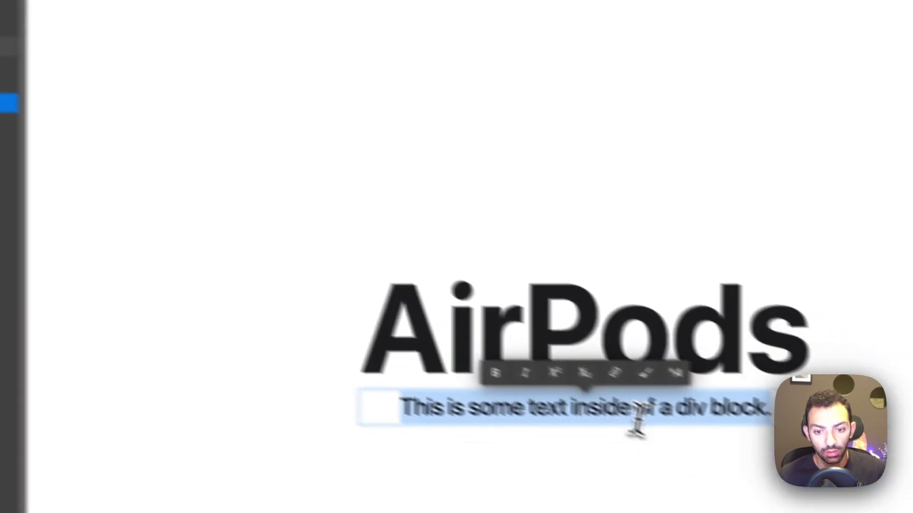
key("super+v")
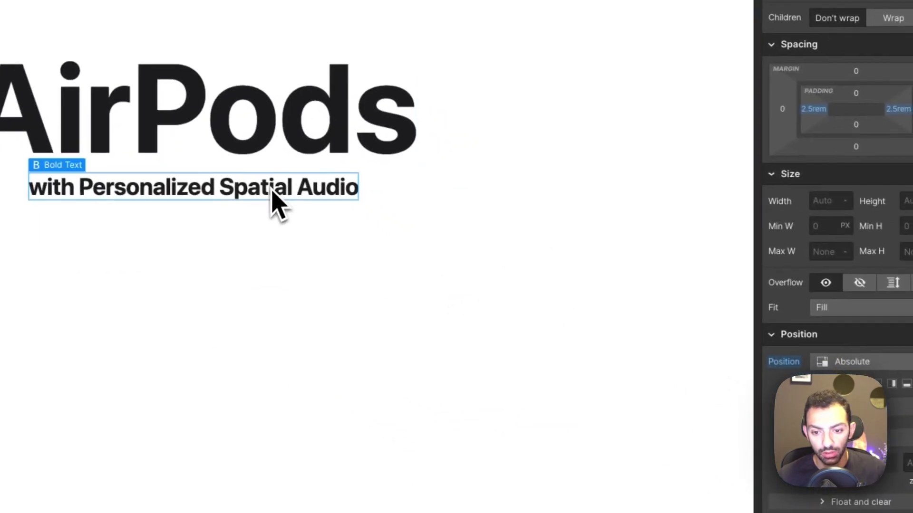
triple_click(296, 189)
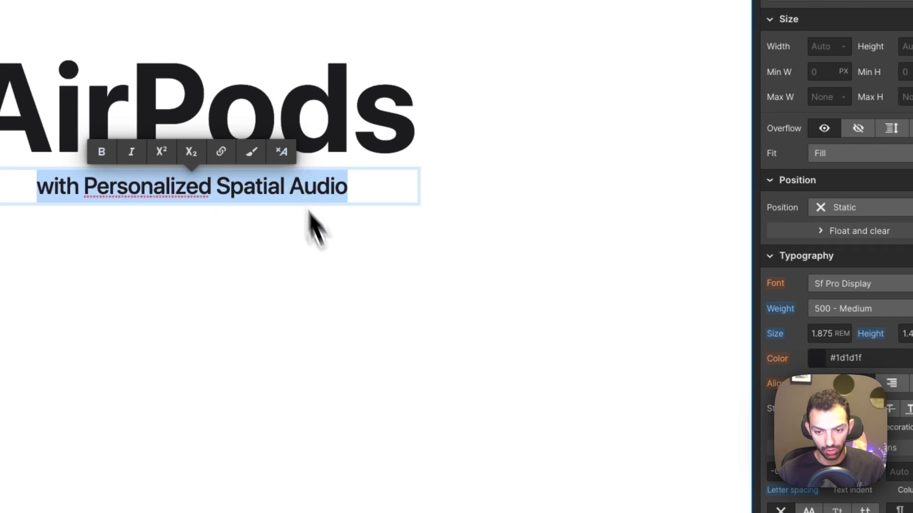
left_click(349, 331)
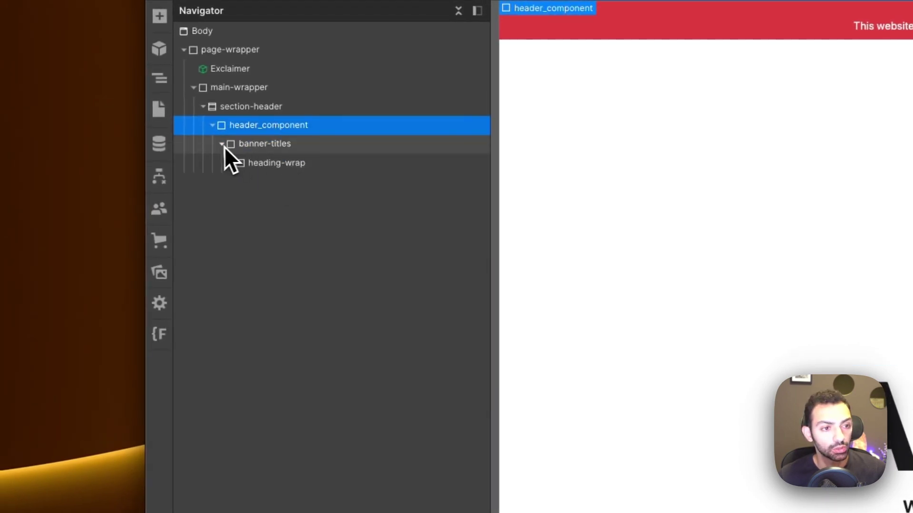
Step: Add a div block inside header_component and apply the existing class header_image-wrapper to it
key("a")
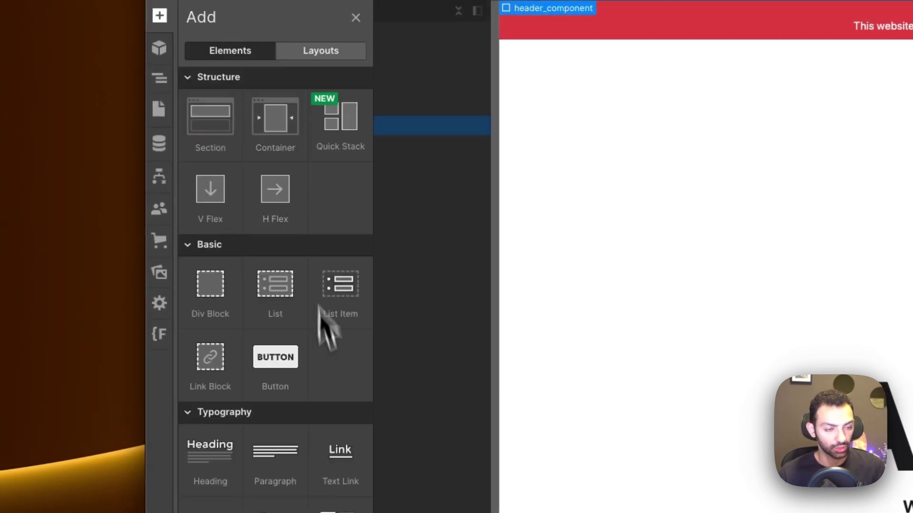
left_click(236, 300)
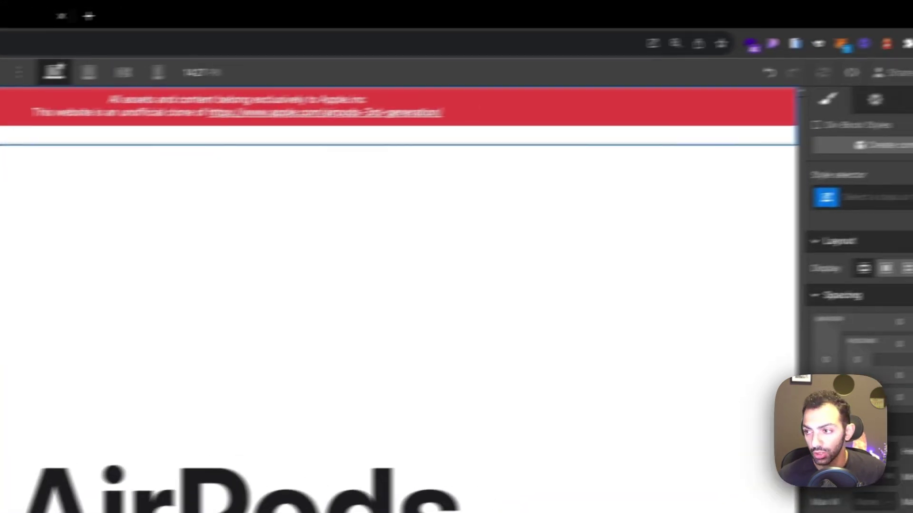
left_click(810, 206)
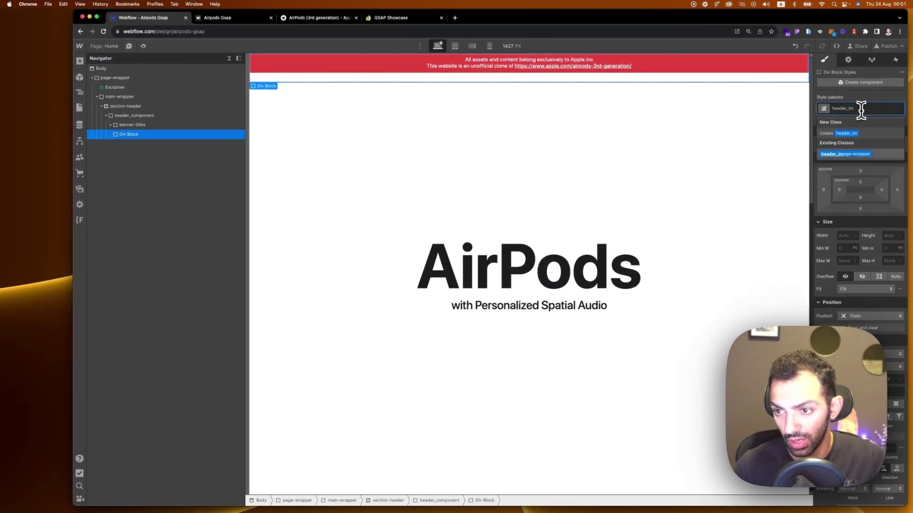
type("header_im")
key("Return")
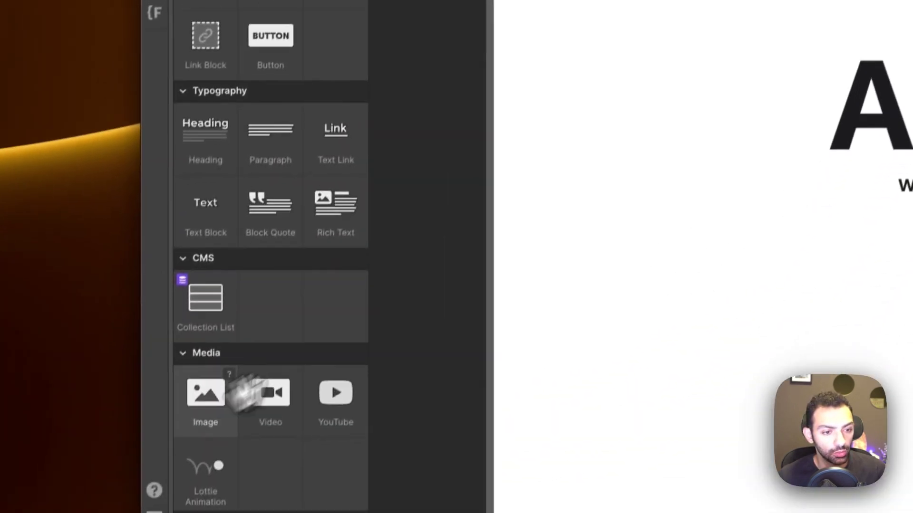
Step: Add an image inside header_image-wrapper and apply the existing class airpods-ribo to it
left_click(218, 400)
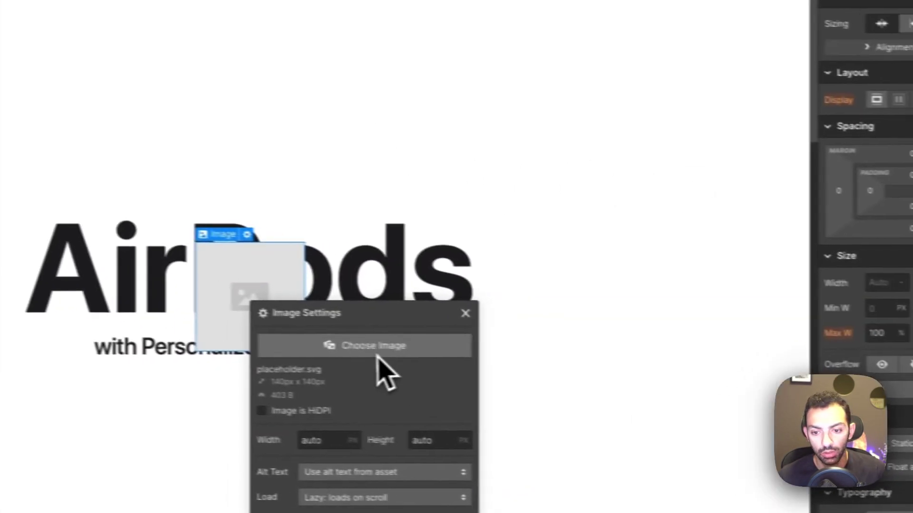
left_click(470, 314)
left_click(770, 210)
type("a")
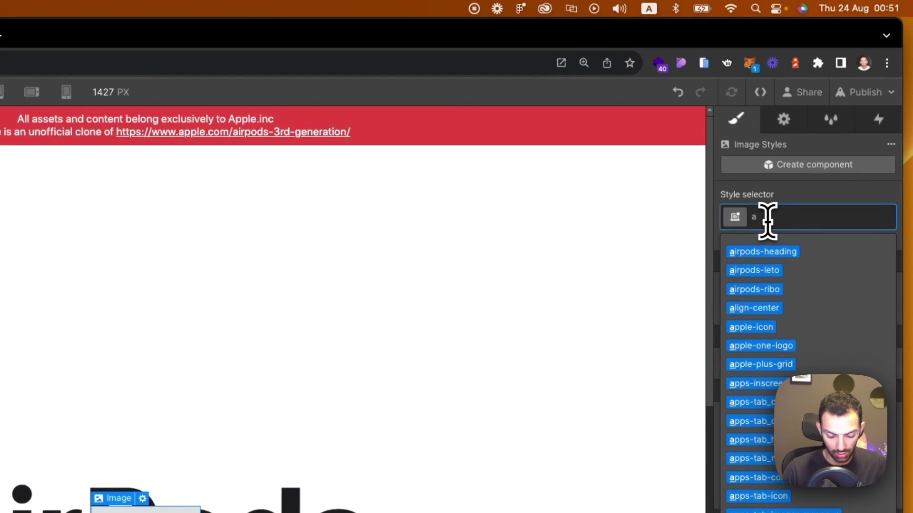
type("irpodribo")
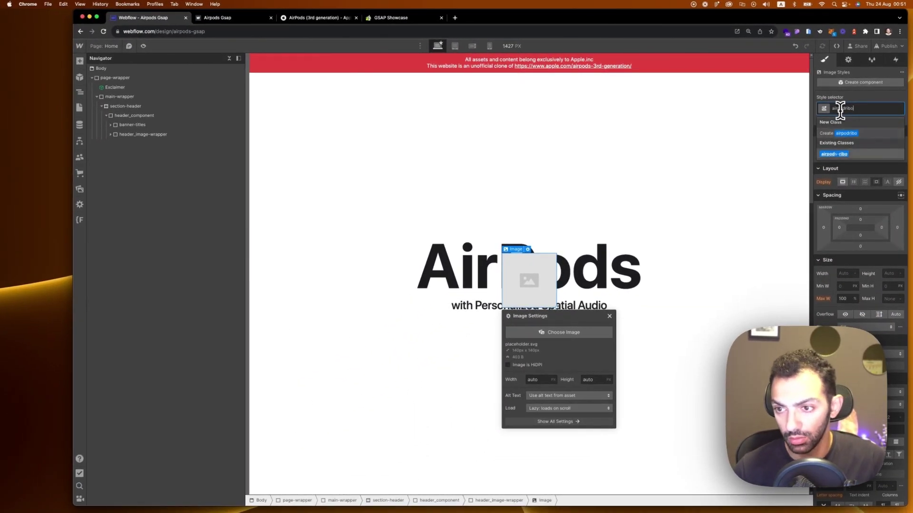
key("Return")
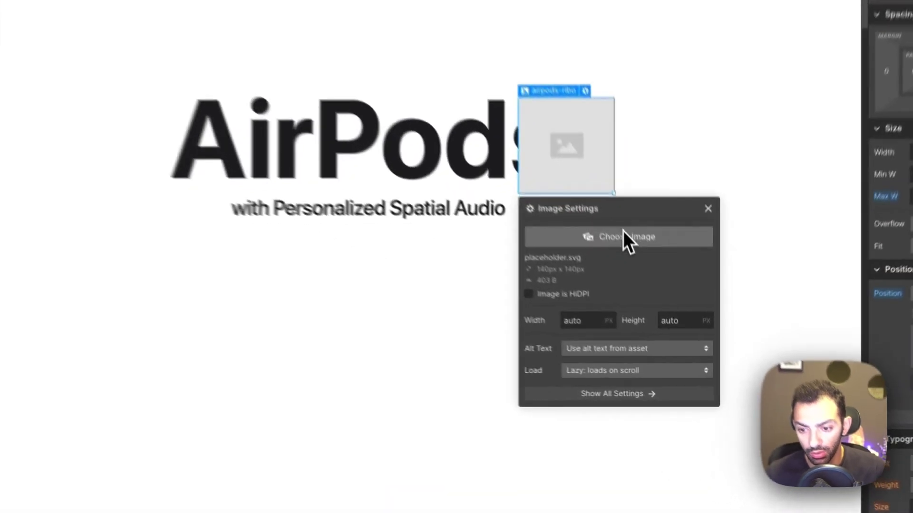
Step: Use the hero picture of the right AirPod from the site assets as the airpods-ribo image
left_click(674, 324)
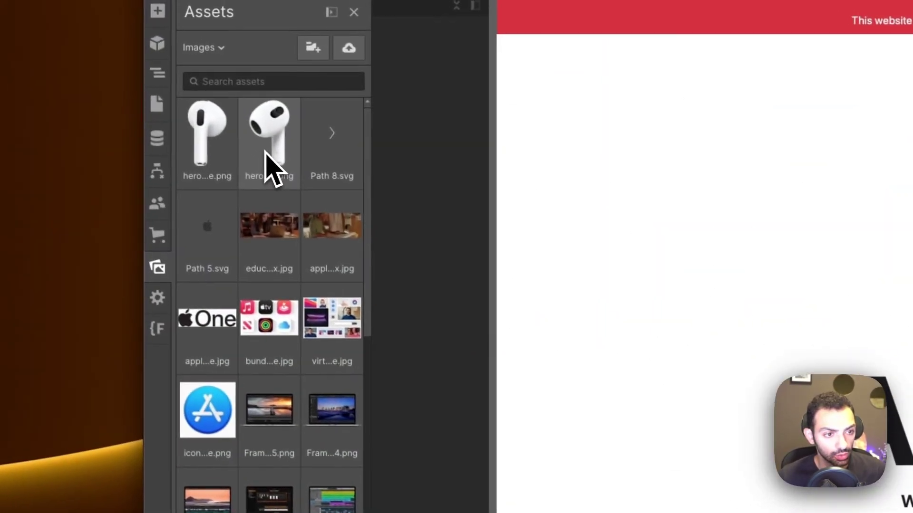
left_click(269, 153)
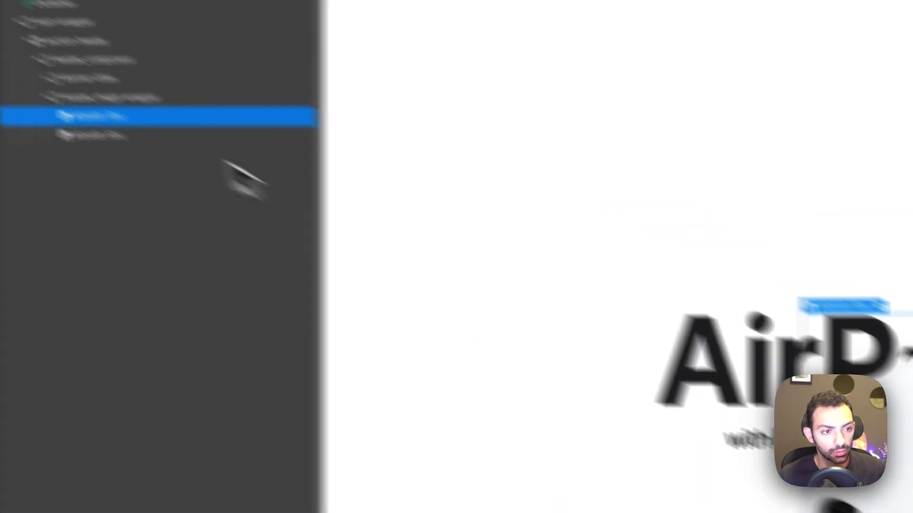
Step: Duplicate the airpods-ribo image and replace the copy's class with airpods-leto
left_click(219, 137)
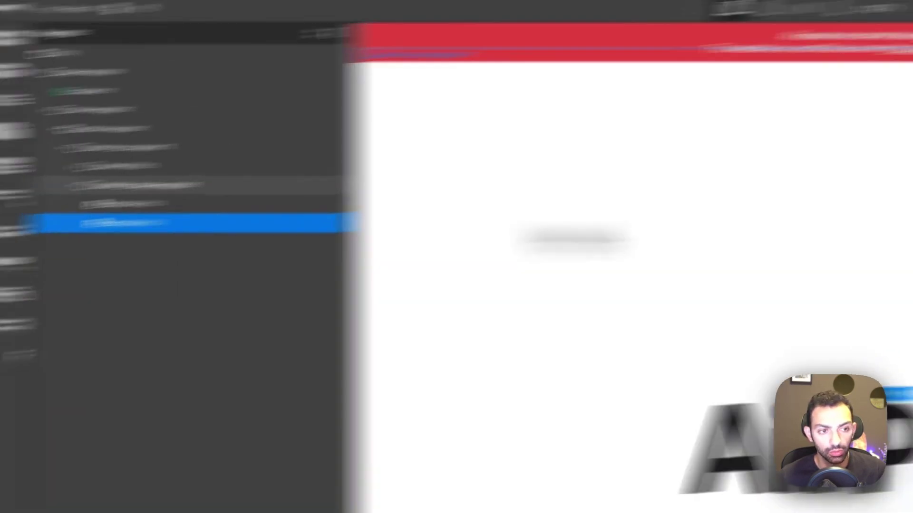
left_click(846, 204)
key("BackSpace")
type("airpods")
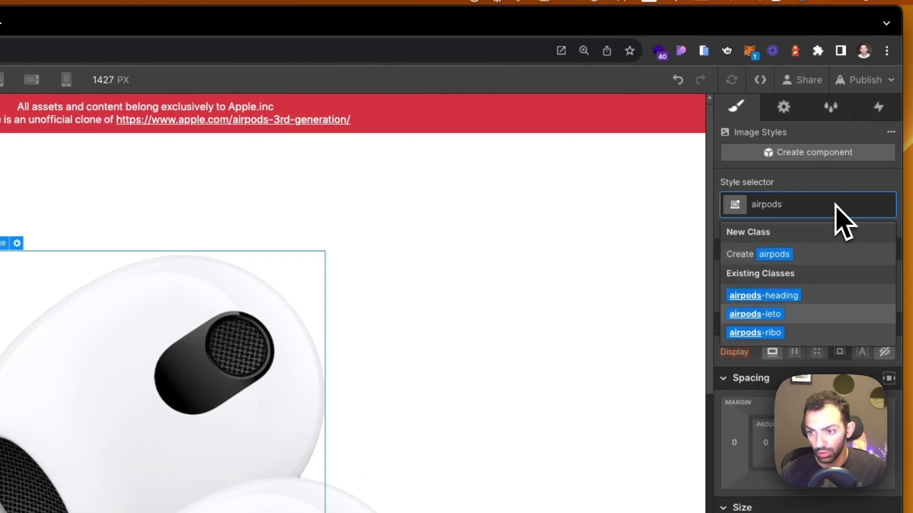
key("Return")
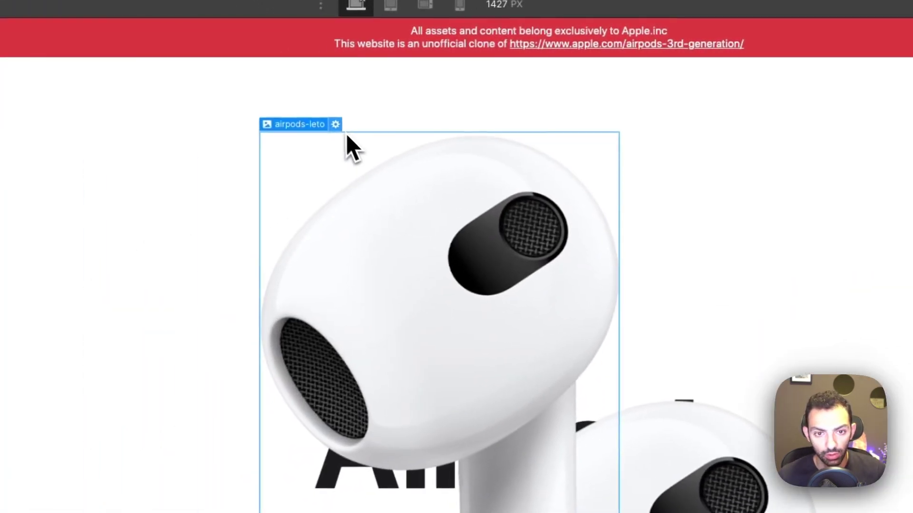
Step: Swap the picture of the airpods-leto image for the left AirPod asset
left_click(336, 124)
left_click(423, 207)
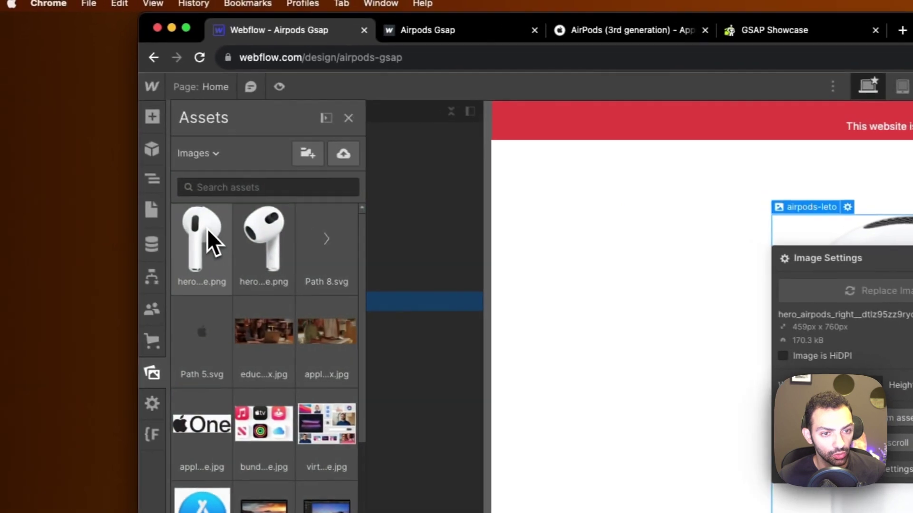
left_click(208, 231)
left_click(661, 350)
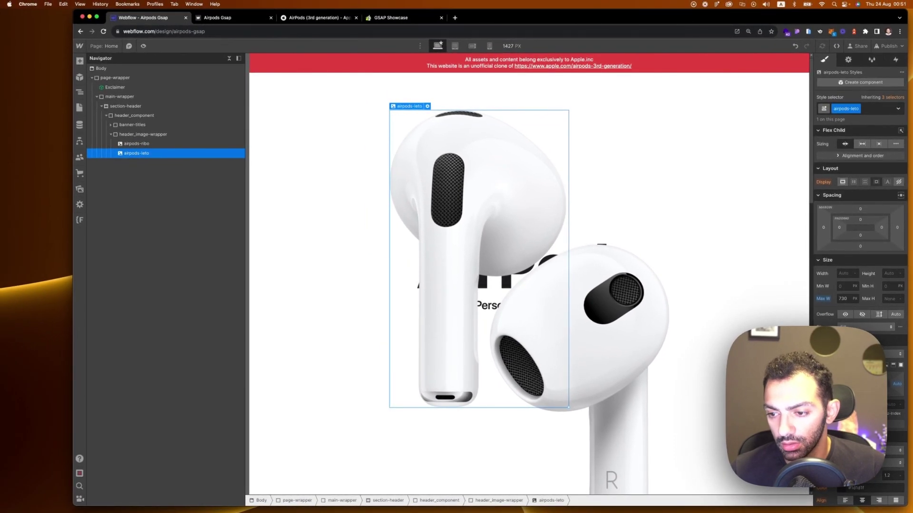
Step: Set the left offset of airpods-leto to 20vw and the top offset of airpods-ribo to 39vh
scroll(860, 286, "down", 3)
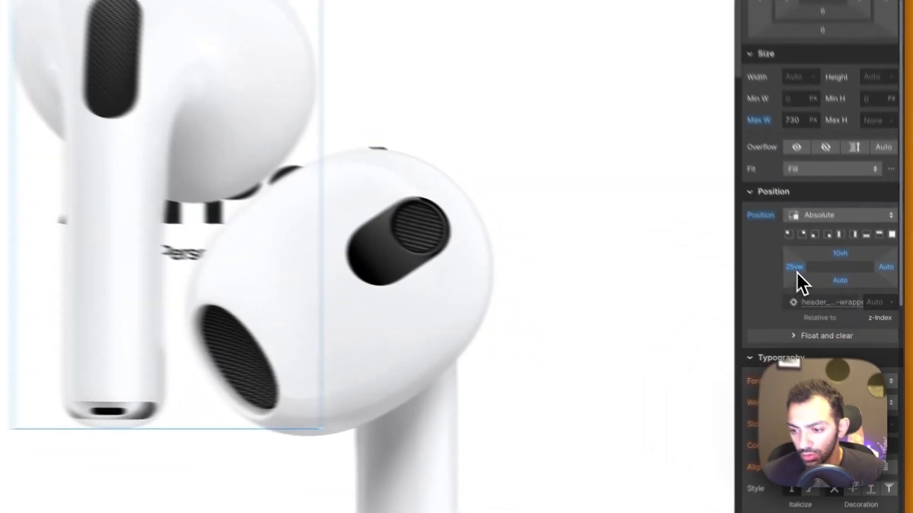
left_click_drag(845, 318, 823, 318)
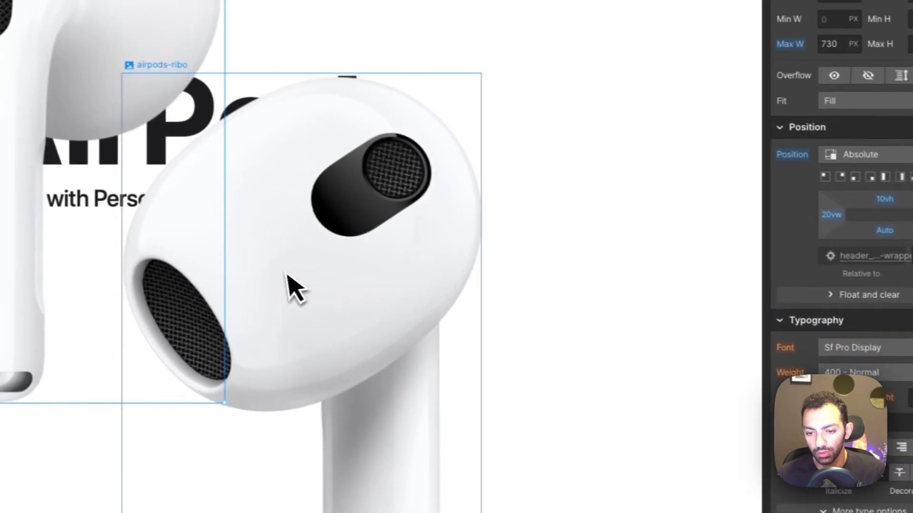
left_click(264, 356)
left_click_drag(844, 233, 850, 222)
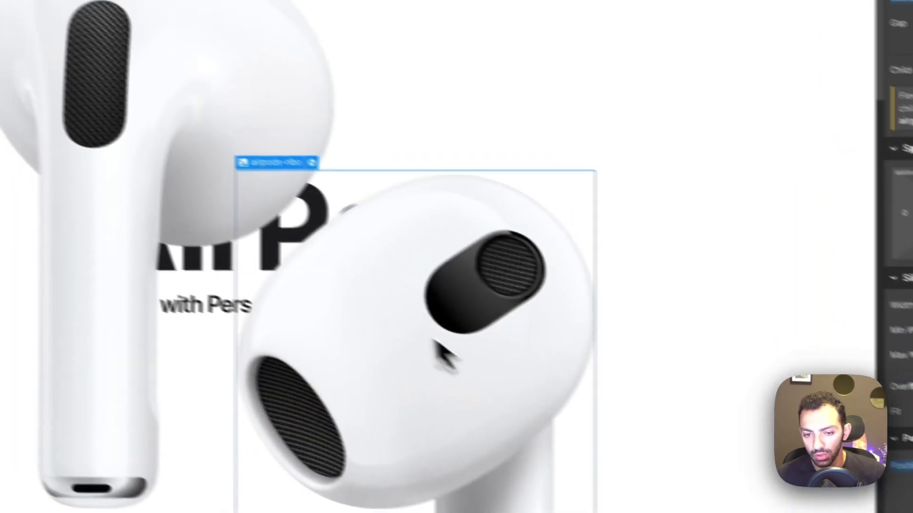
Step: Add a new section inside main-wrapper and give it the class Section-final
left_click(68, 46)
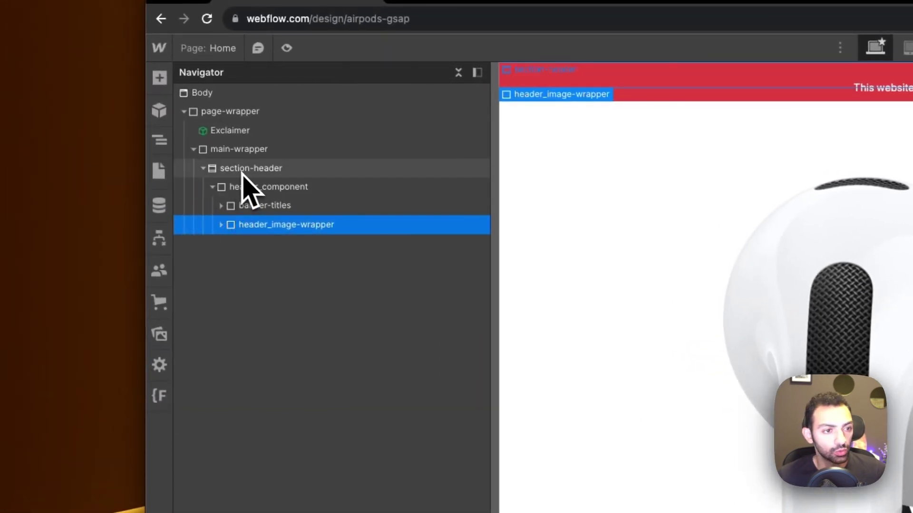
left_click(226, 156)
key("a")
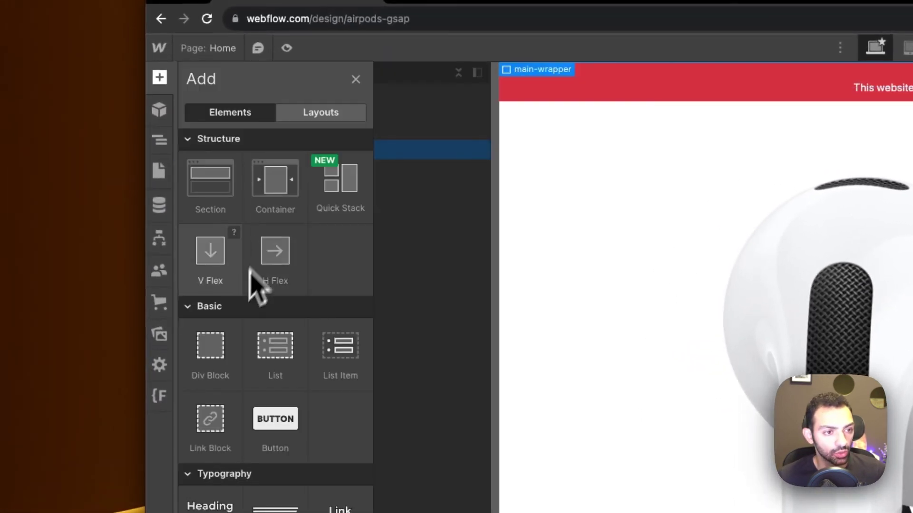
left_click(220, 170)
left_click(891, 221)
type("sectio")
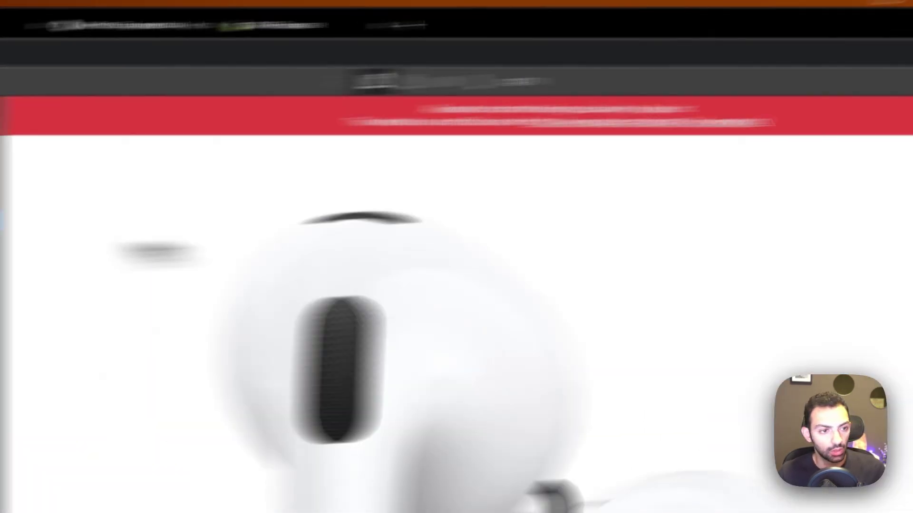
type("a")
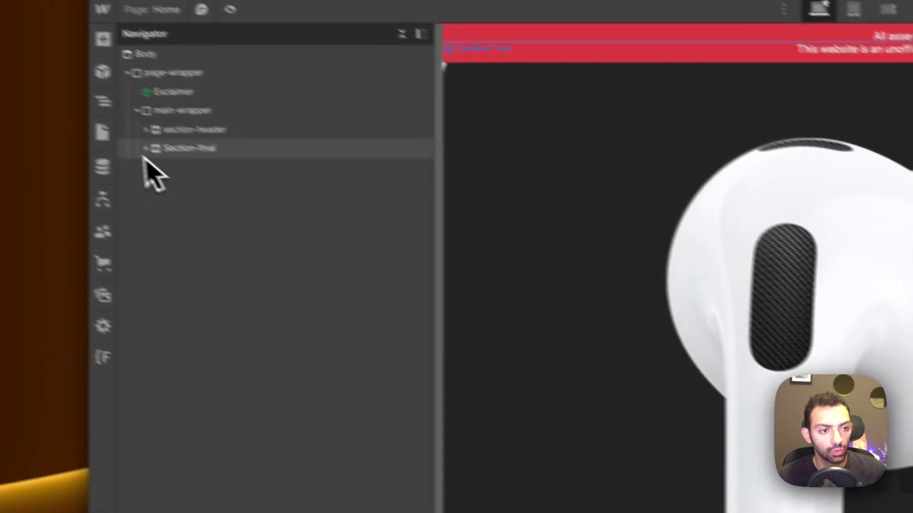
Step: Add an H1 heading with the text "Thank you" inside Section-final, and hide section-header on the canvas
left_click(146, 149)
scroll(679, 402, "up", 5)
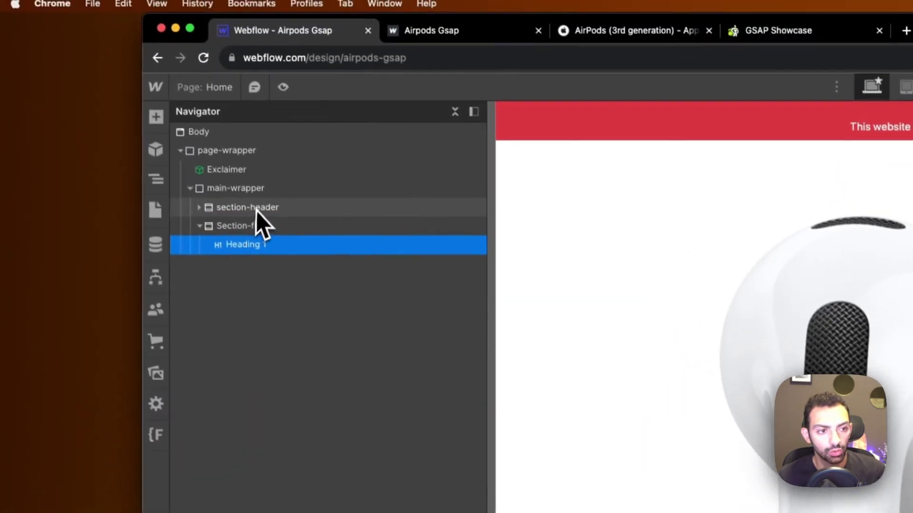
left_click(167, 61)
left_click(907, 143)
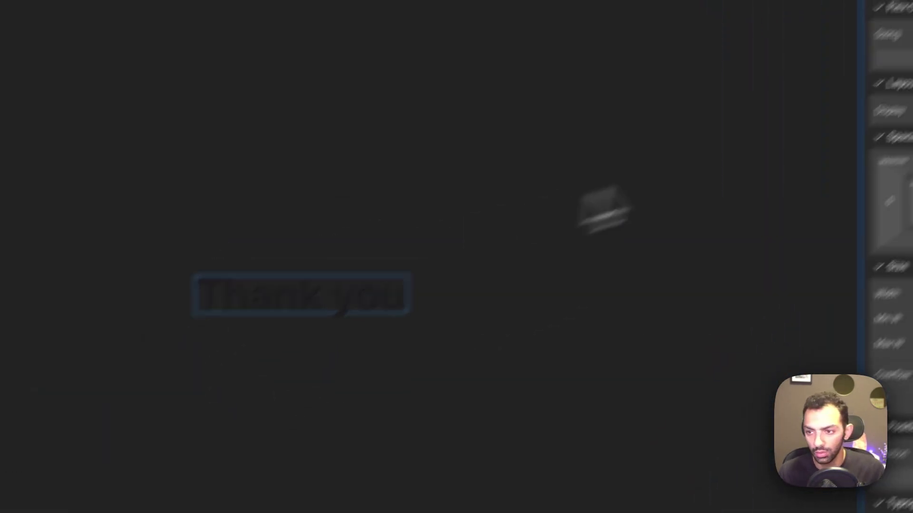
Step: Apply the existing class "thank you" to the Thank you heading
left_click(804, 98)
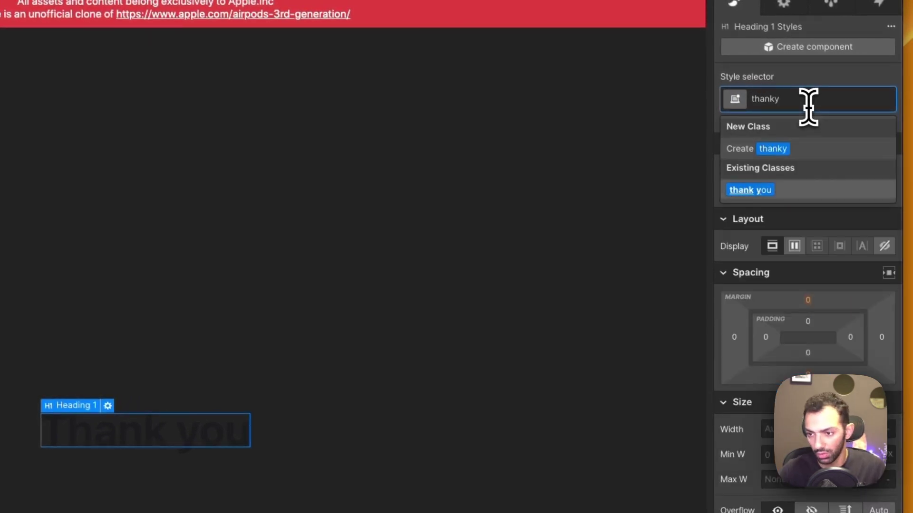
key("Down")
key("Return")
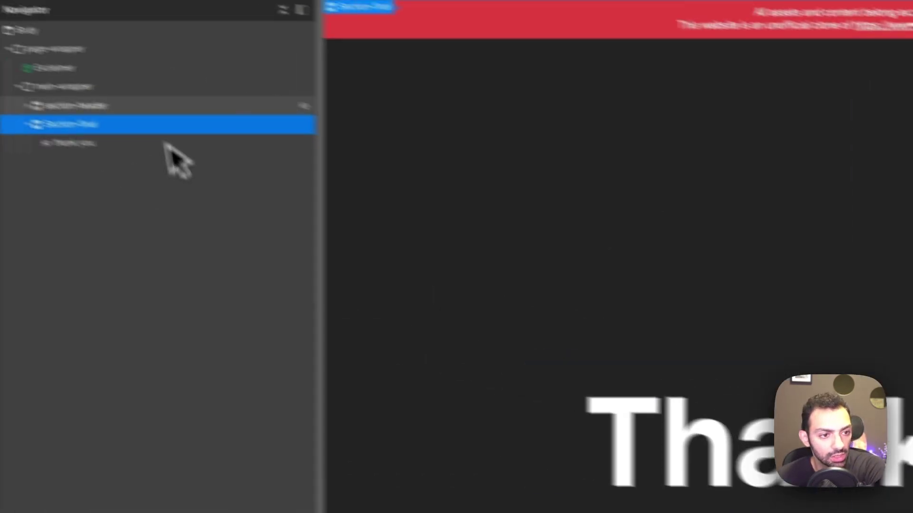
Step: Show section-header again by setting its display to flex
left_click(147, 105)
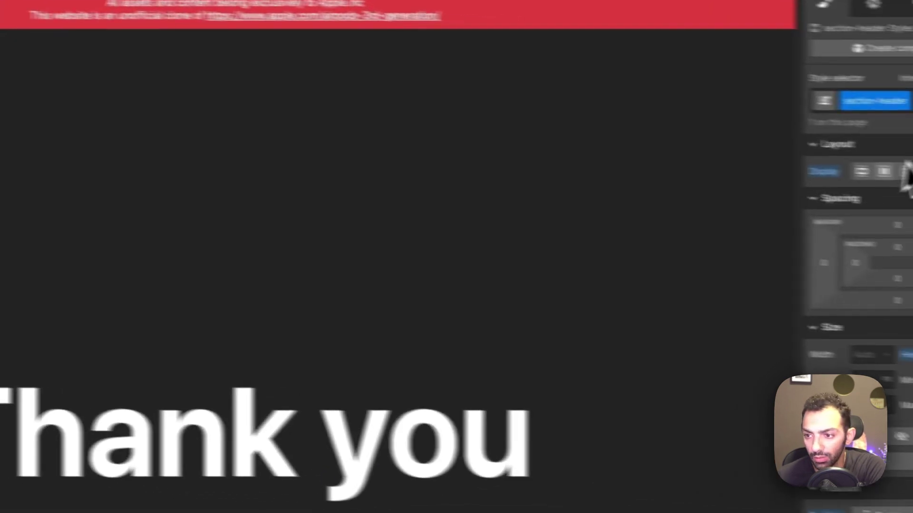
left_click(883, 172)
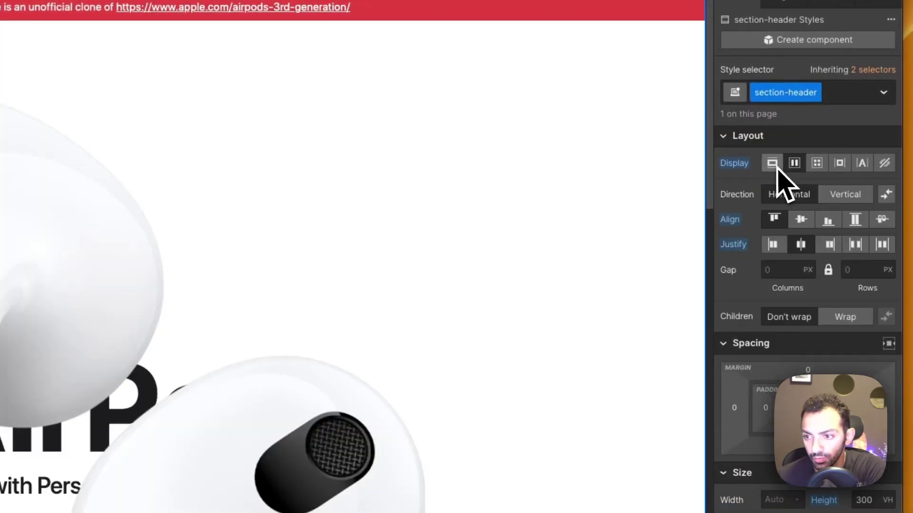
Step: Examine the nesting and the layout, size and position settings of section-header, header_component and header_image-wrapper
left_click(407, 462)
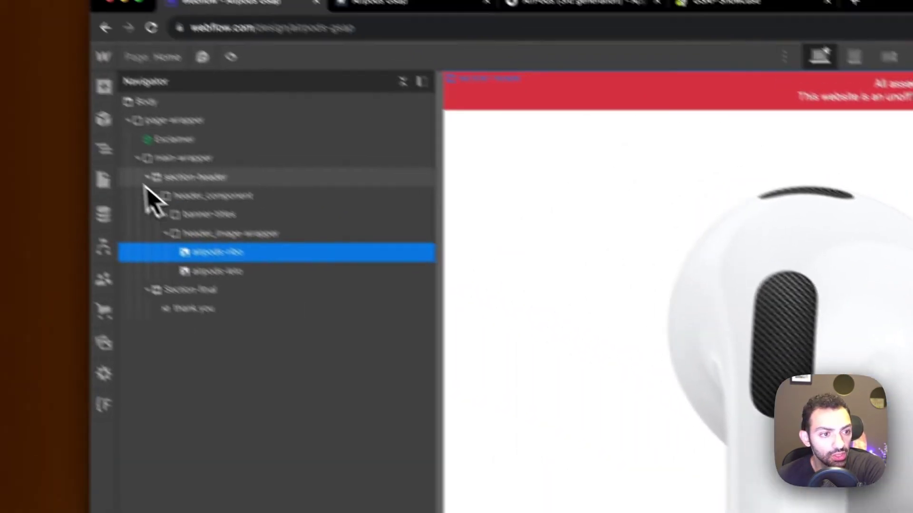
left_click(149, 179)
left_click(213, 214)
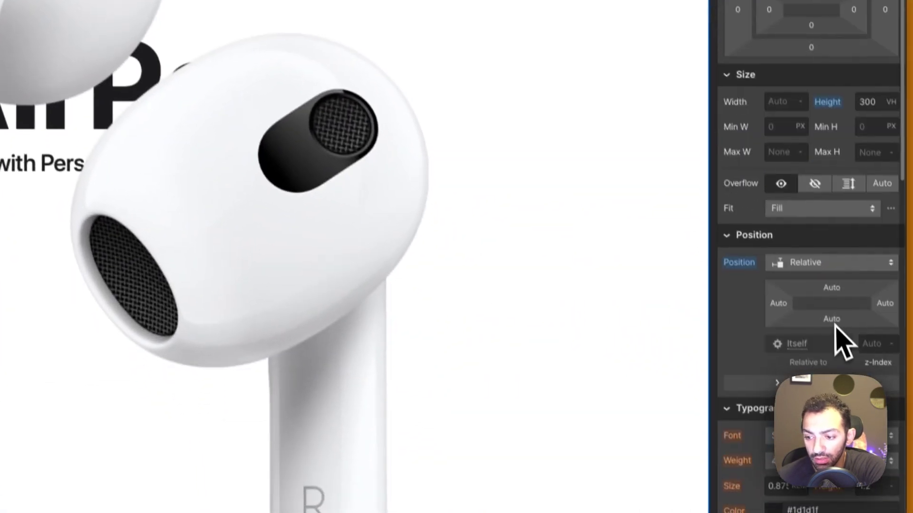
left_click(880, 104)
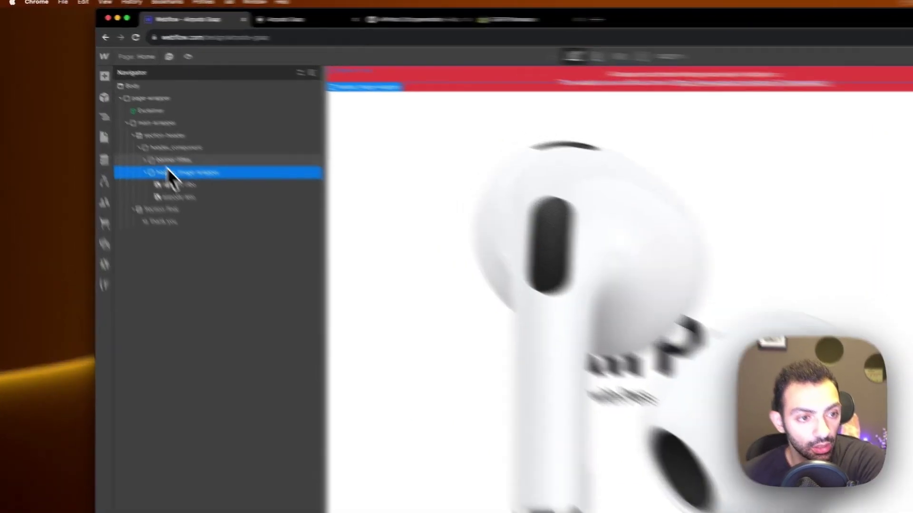
left_click(131, 125)
left_click(257, 248)
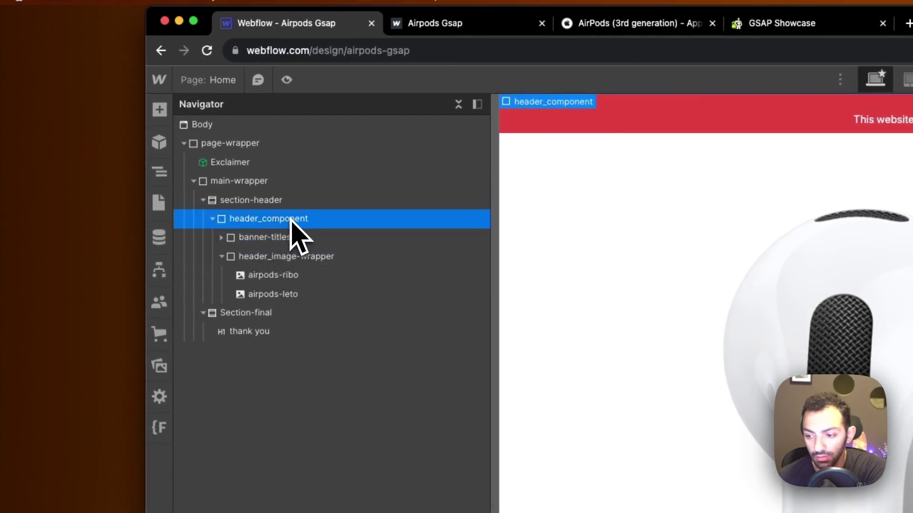
left_click(229, 240)
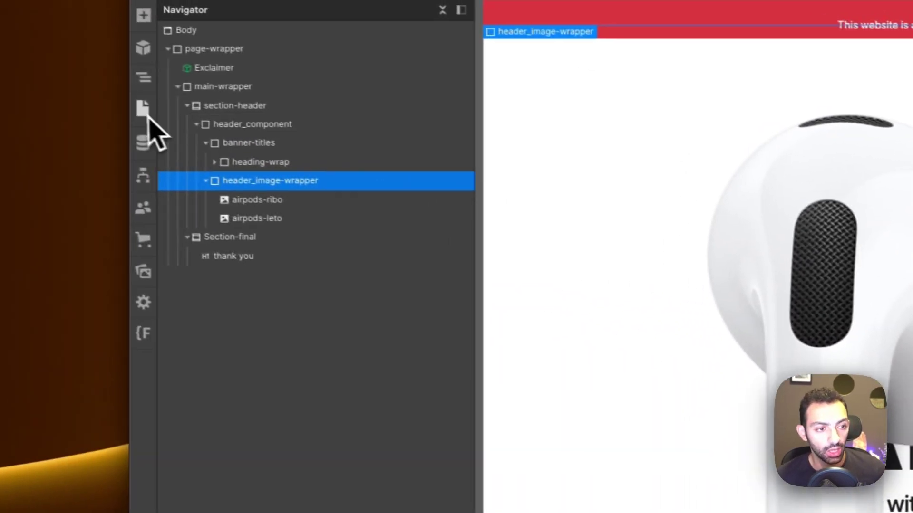
Step: Open the Home page's settings at the custom code fields
left_click(147, 112)
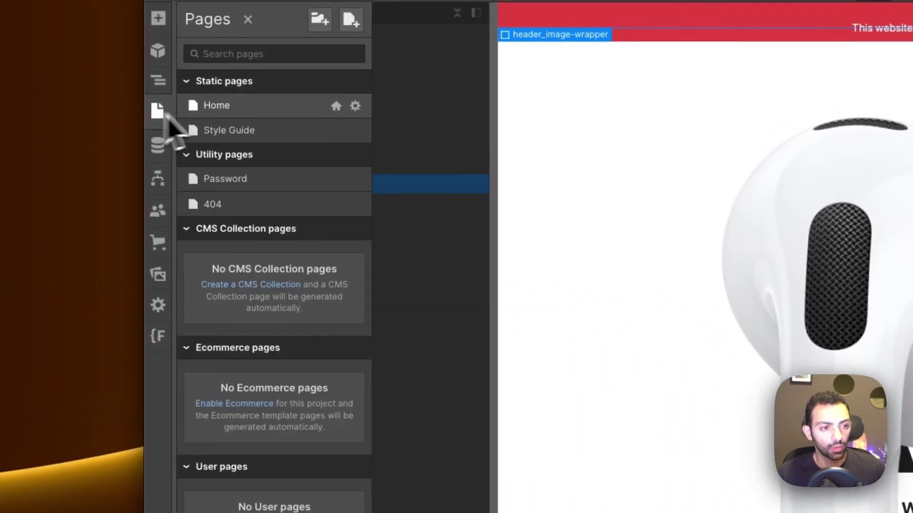
left_click(357, 106)
scroll(476, 333, "down", 10)
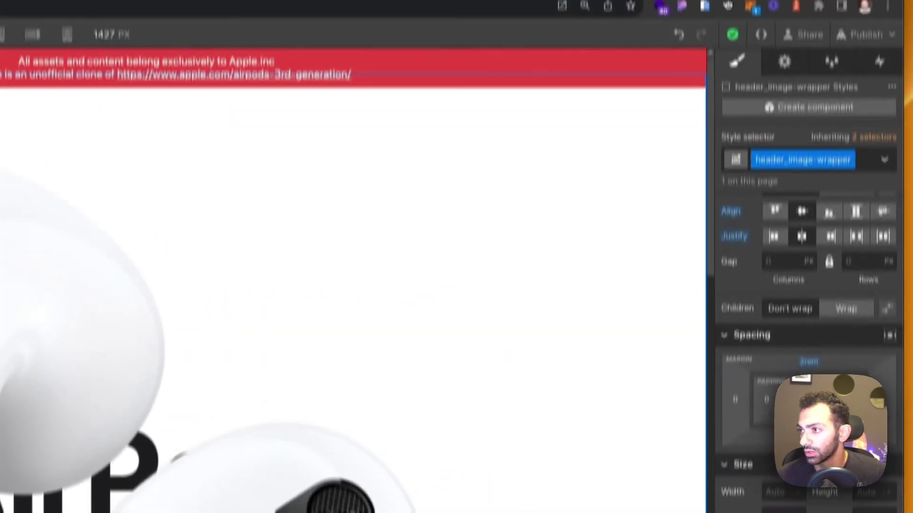
Step: Copy the GSAP 3.12.2 and ScrollTrigger script tags from the Notion notes and paste them into the Home page's Before </body> tag code
key("super+Tab")
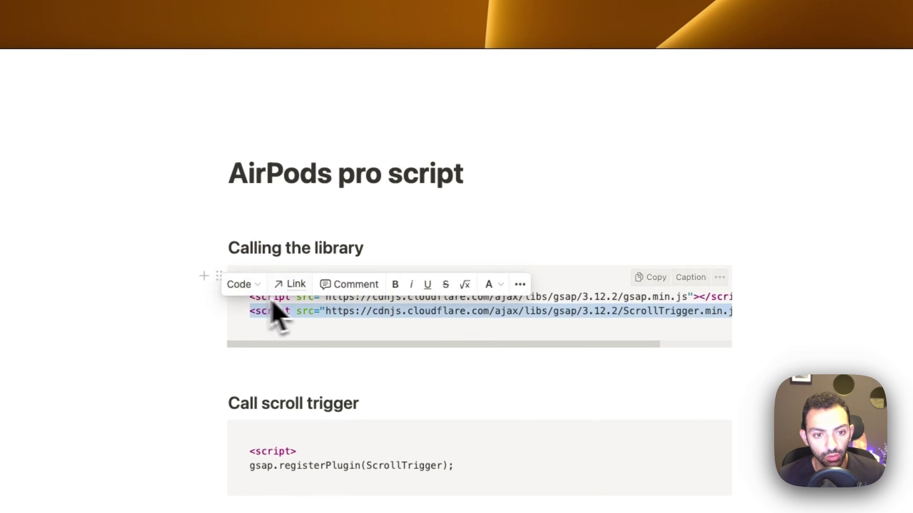
left_click(657, 306)
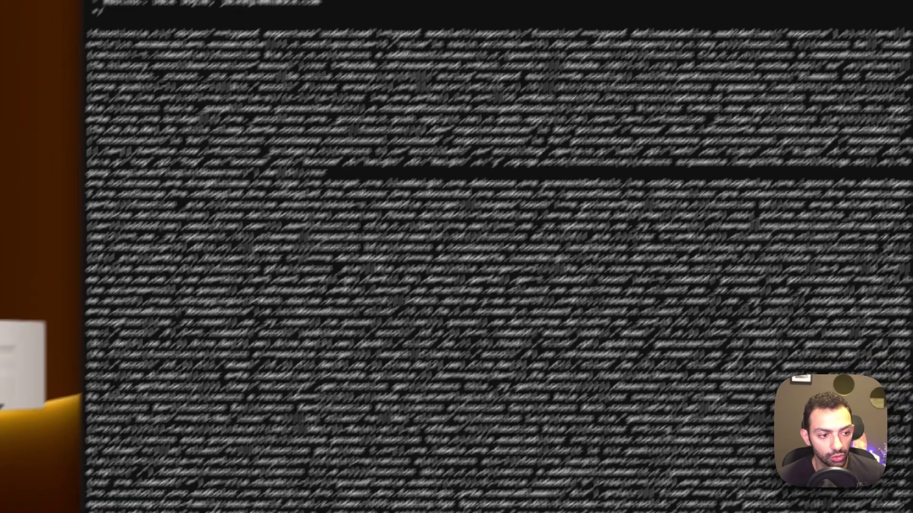
left_click(45, 333)
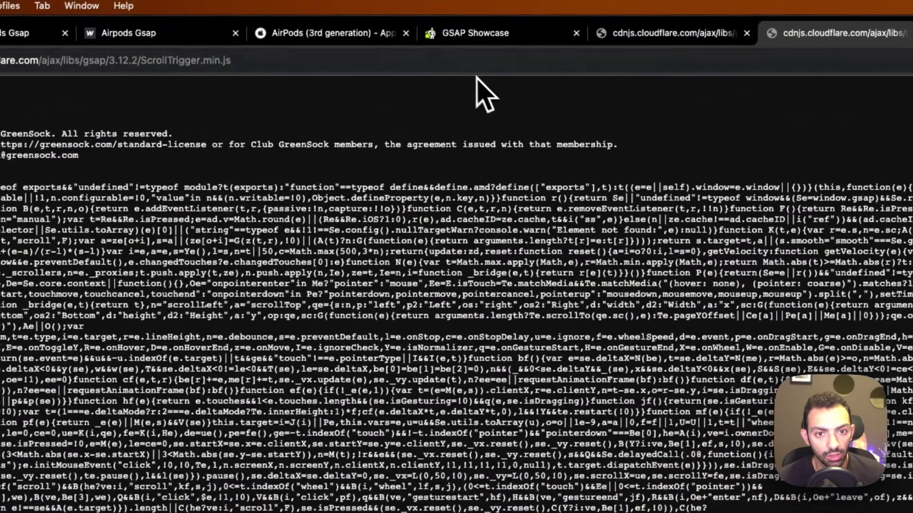
left_click(494, 34)
left_click(687, 133)
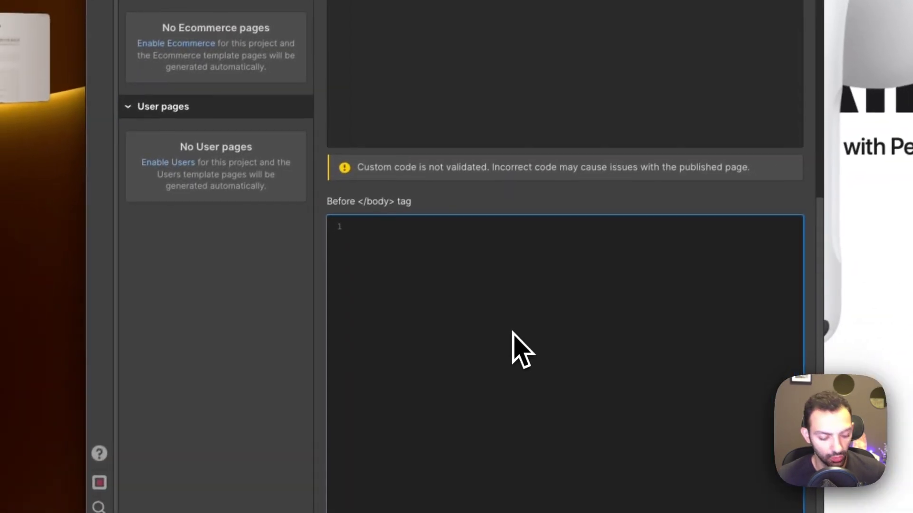
type("<script src=\"https://cdnjs.cloudflare.com/ajax/libs/gsap/3.12.2/gsap.min.js\"></script> <script src=\"https://cdnjs.cloudflare.com/ajax/libs/gsap/3.12.2/ScrollTrigger.min.js\"></script>")
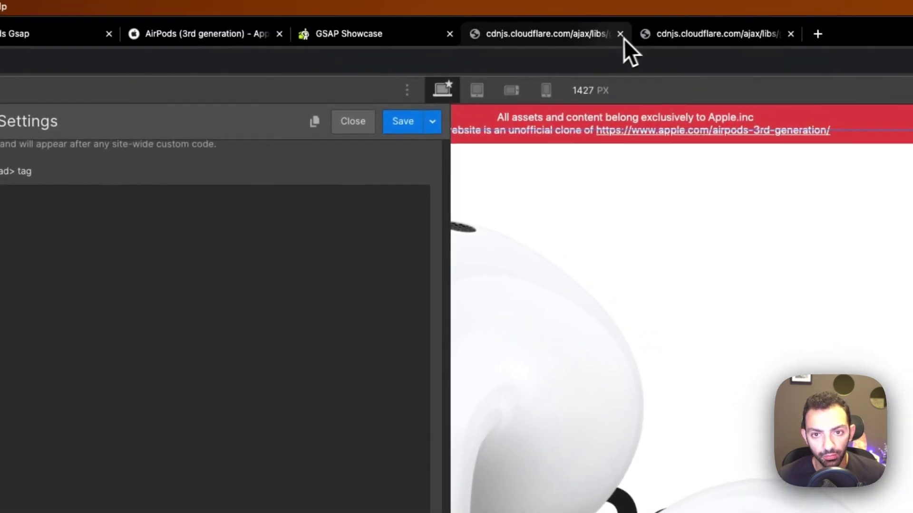
Step: Close the opened cdnjs library pages in the browser and switch to the AirPods pro script notes in Notion
left_click(616, 39)
left_click(617, 39)
left_click(618, 36)
left_click(44, 373)
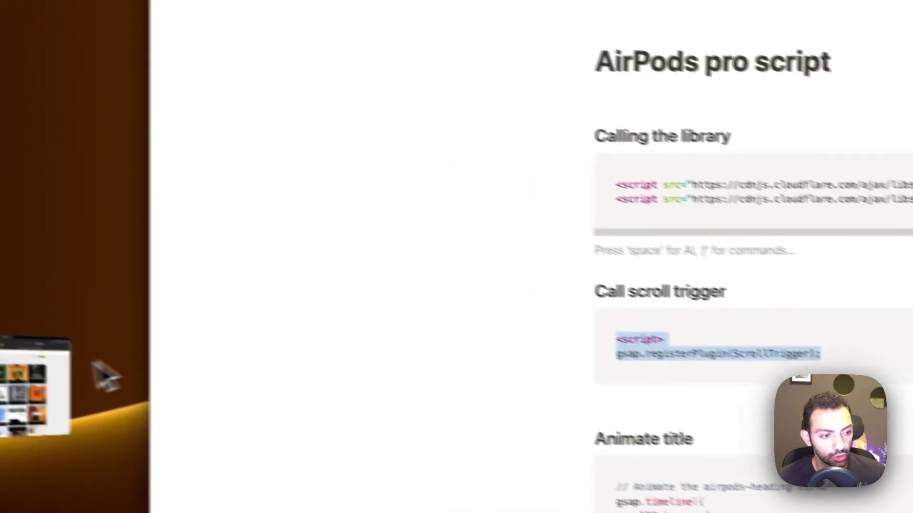
Step: Add two new lines below the library scripts in Webflow's Before </body> tag code and return to the Call scroll trigger snippet in Notion
left_click(98, 423)
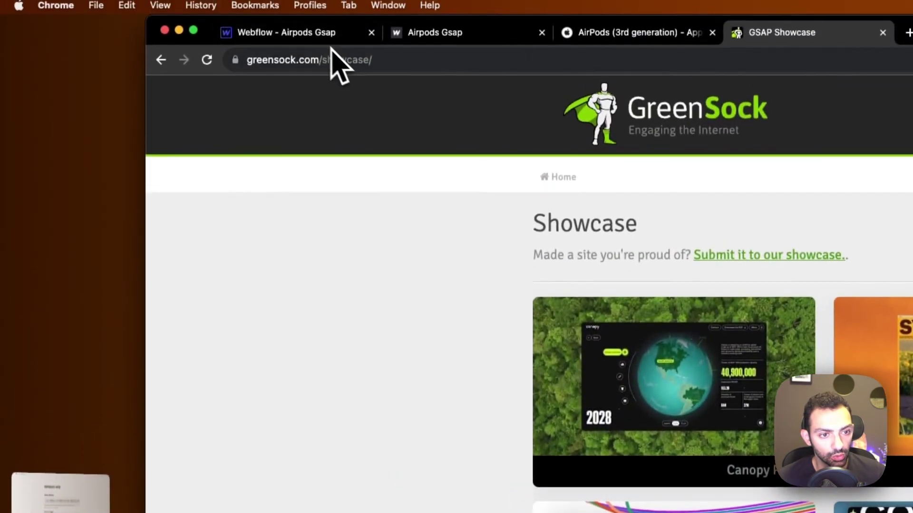
left_click(333, 9)
key("Return")
key("Return")
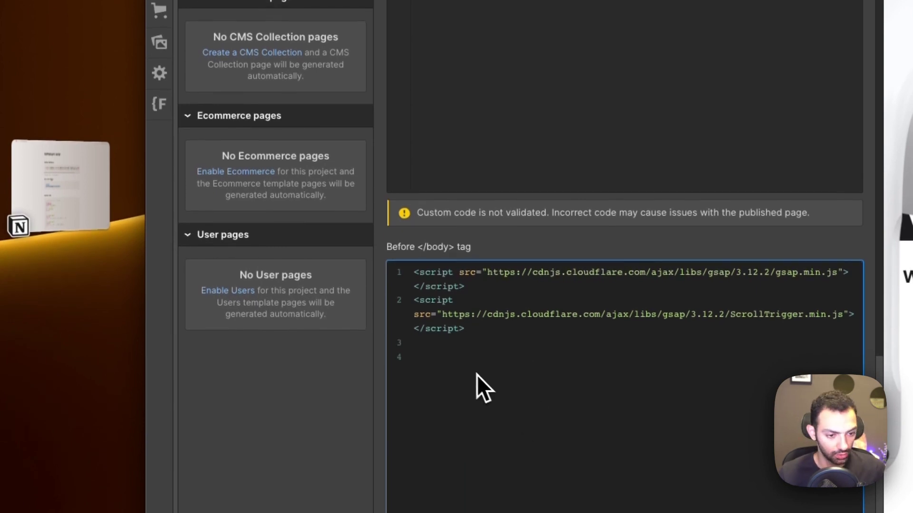
left_click(60, 188)
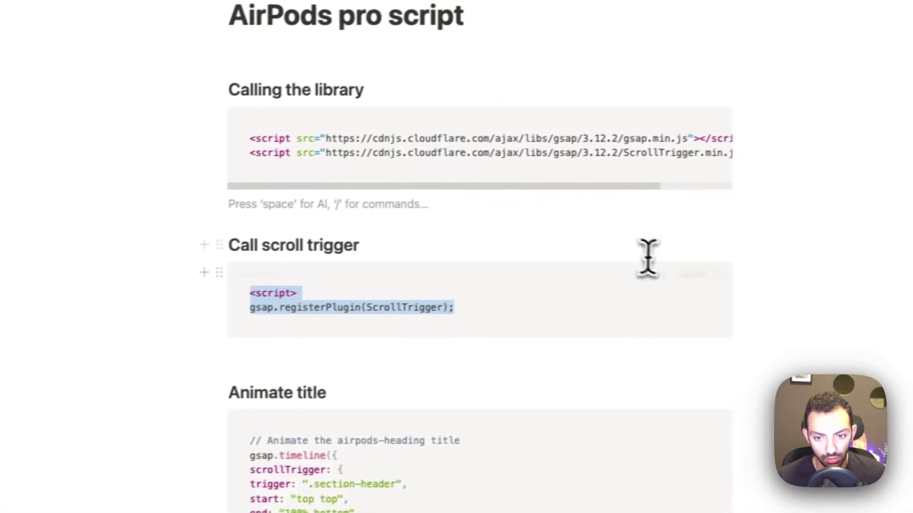